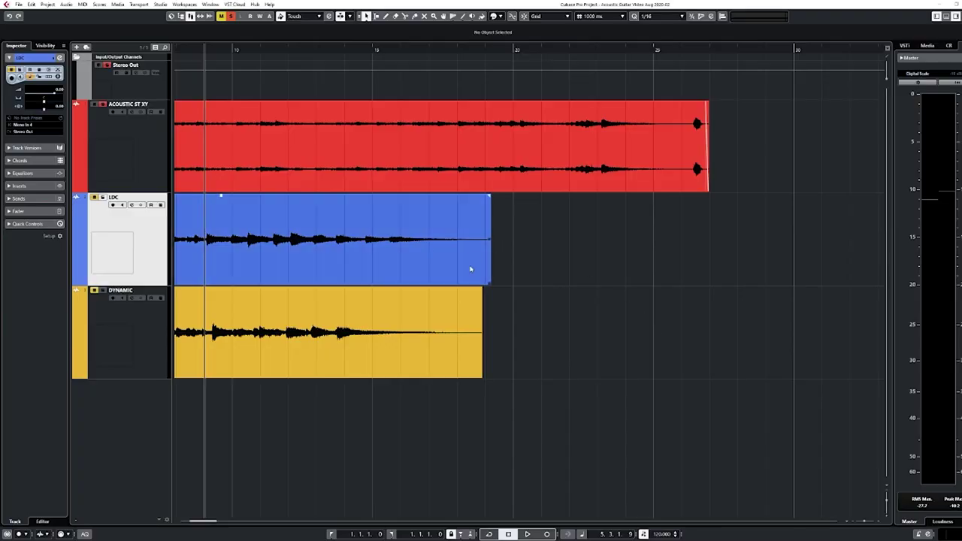
# - Select each recorded event on the ACOUSTIC ST XY, LDC and DYNAMIC tracks, then deselect all
pyautogui.click(267, 150)
pyautogui.click(262, 237)
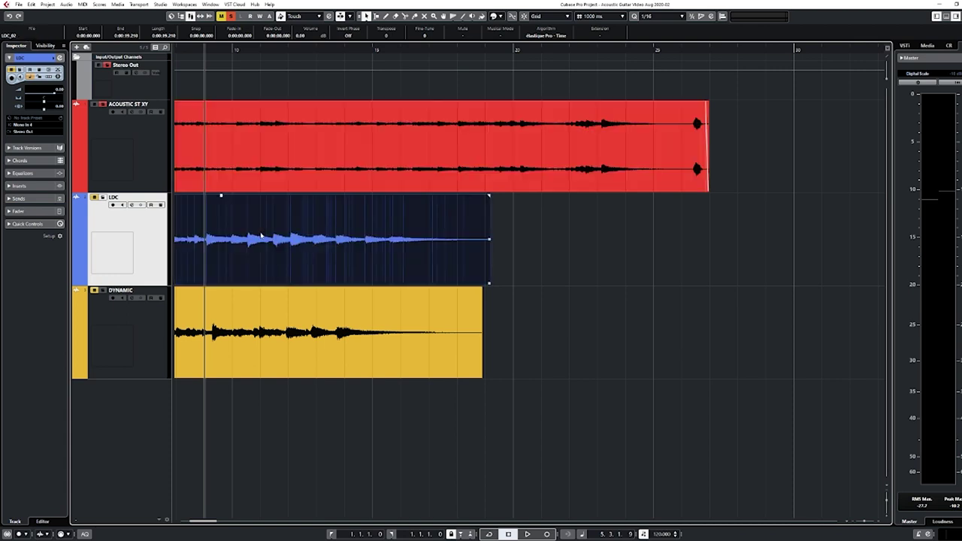
pyautogui.click(646, 275)
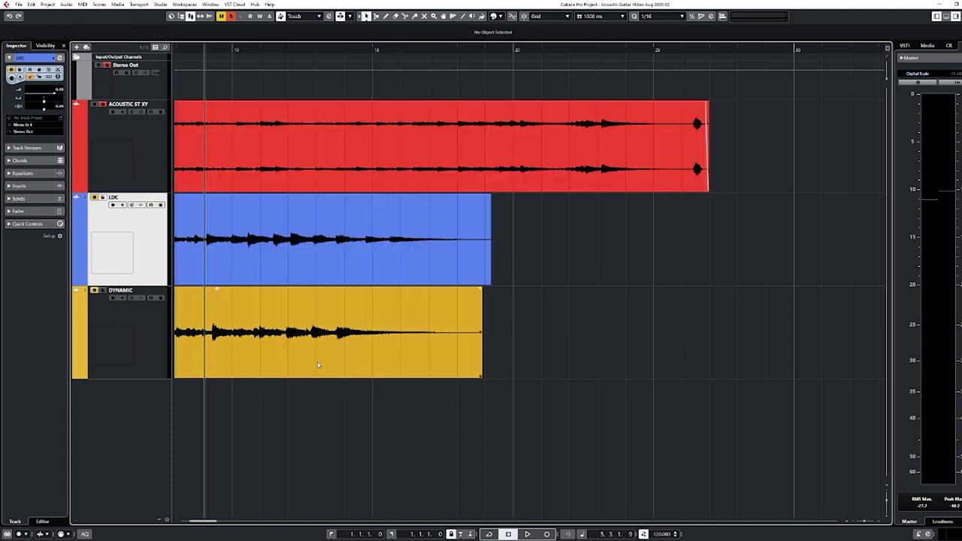
pyautogui.click(276, 358)
pyautogui.click(279, 422)
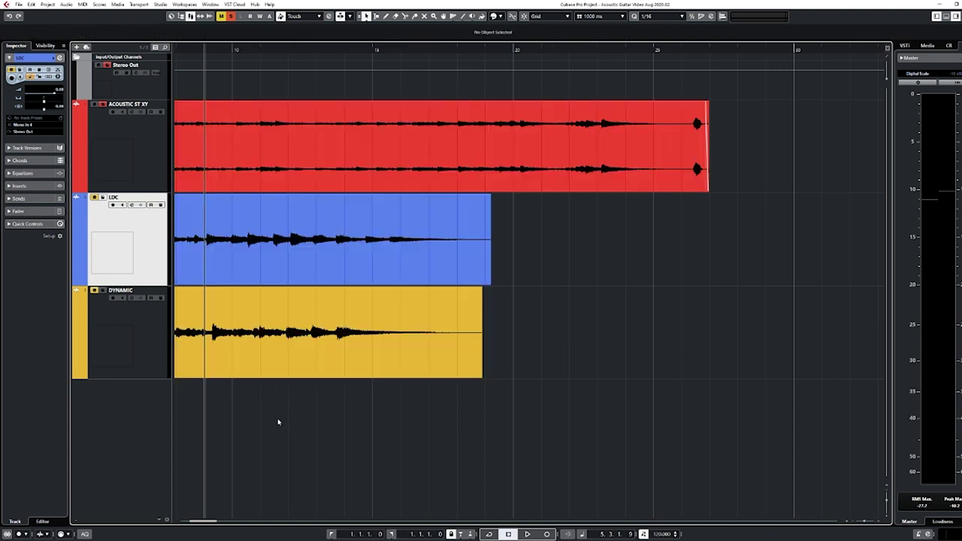
# - Zoom out to the whole project, make ACOUSTIC ST XY current, and zoom back in with the cursor at bar 5
pyautogui.press('g')
pyautogui.press('g')
pyautogui.press('g')
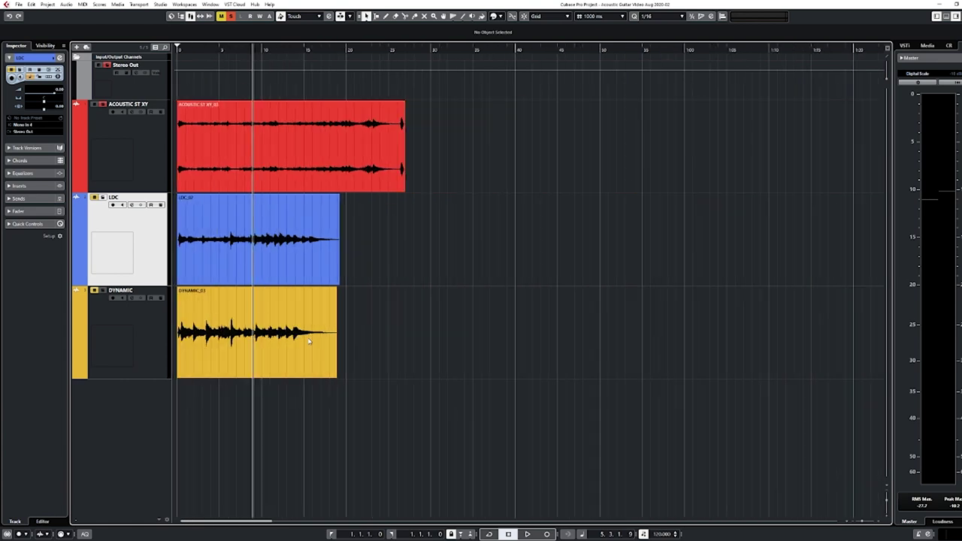
pyautogui.click(134, 158)
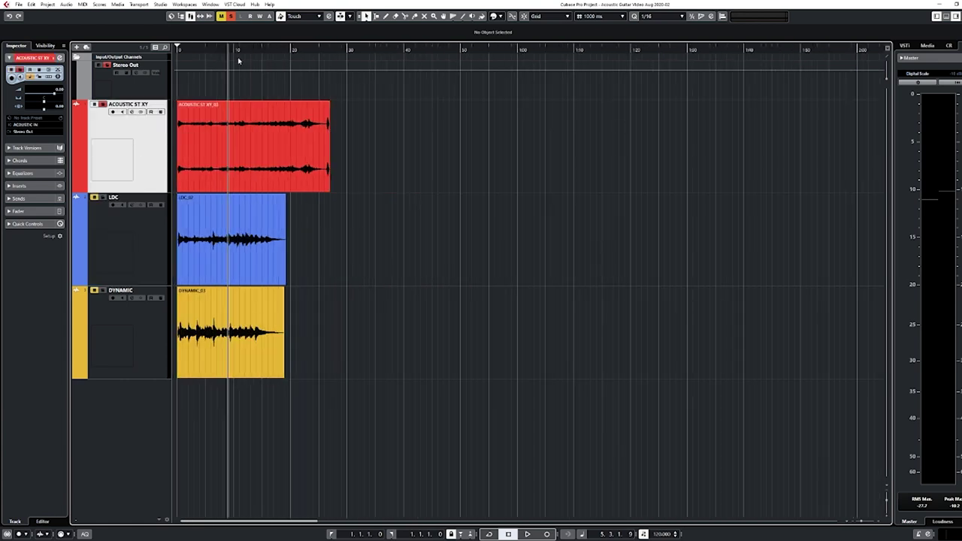
pyautogui.press('h')
pyautogui.press('h')
pyautogui.press('h')
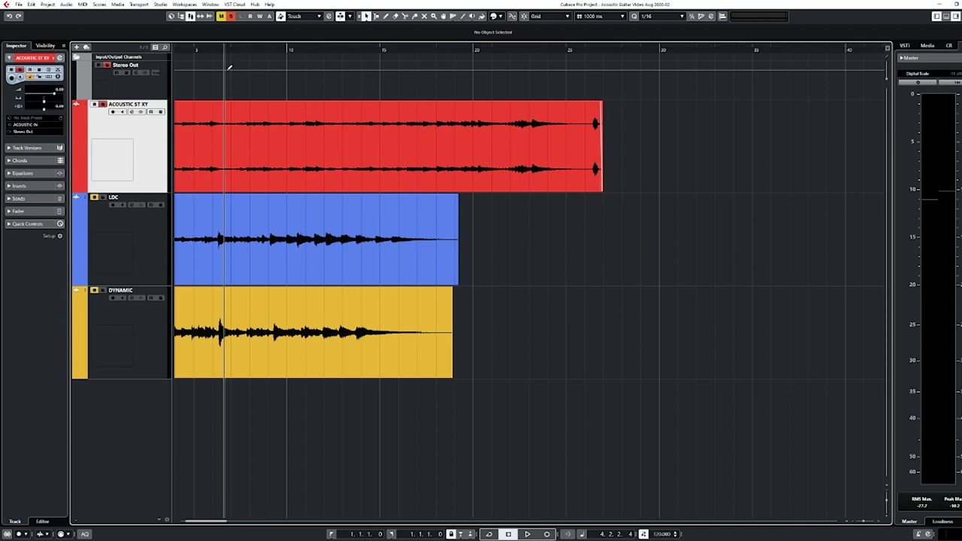
pyautogui.click(253, 49)
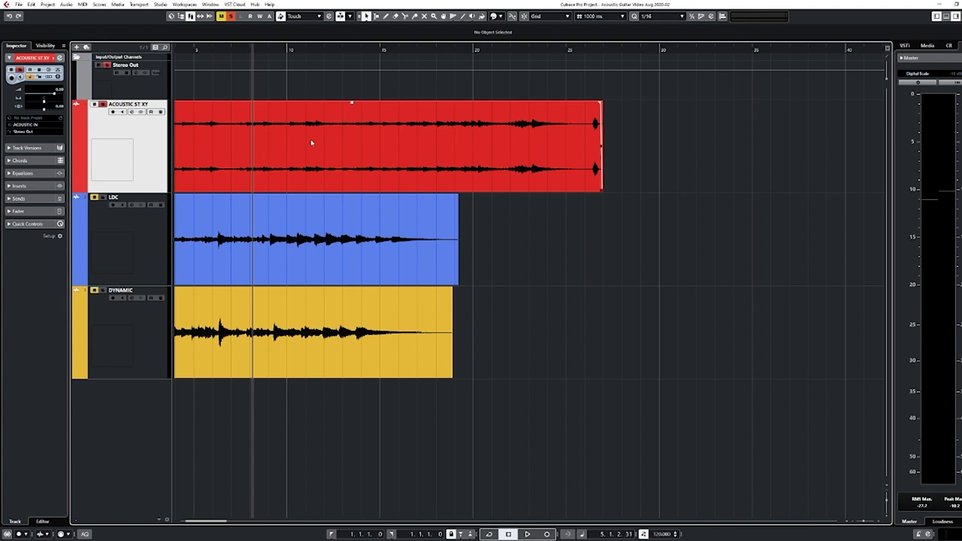
# - Deselect the ACOUSTIC ST XY event and play the three guitar tracks, then stop
pyautogui.click(263, 154)
pyautogui.click(245, 97)
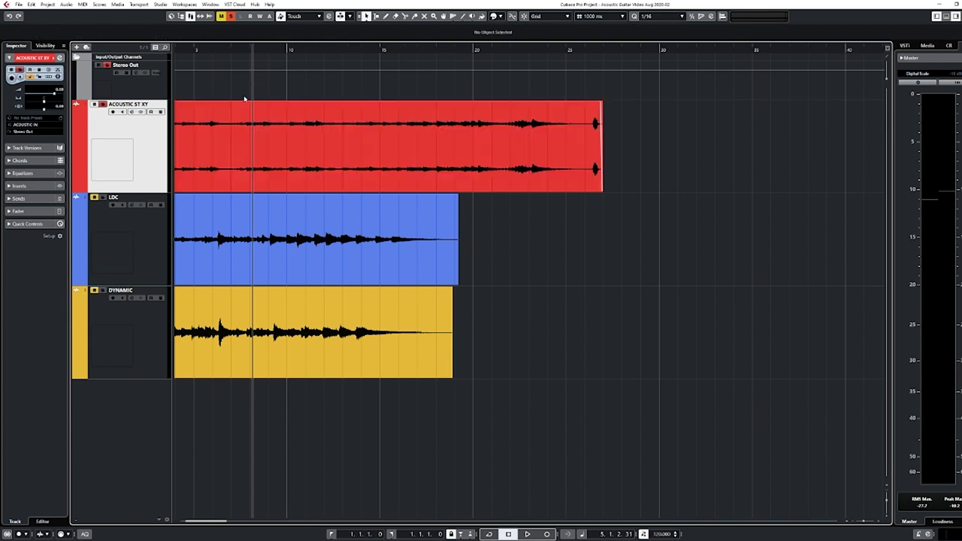
pyautogui.scroll(3, 286, 157)
pyautogui.hscroll(3, 342, 162)
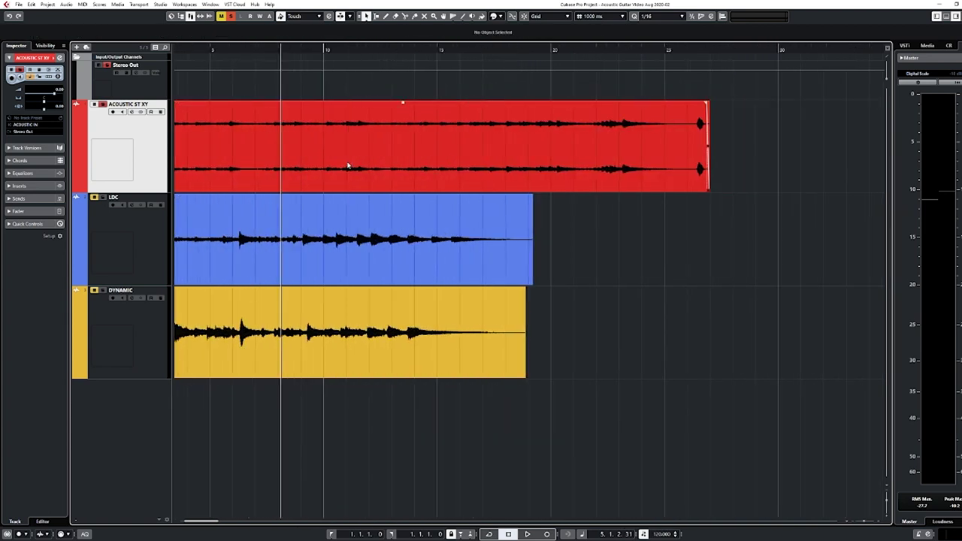
pyautogui.press('space')
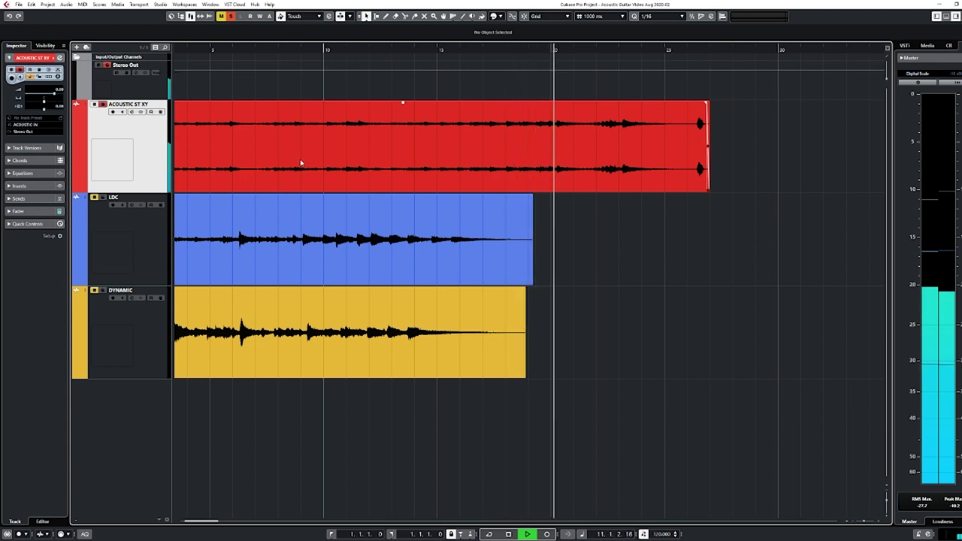
pyautogui.press('space')
# - Zoom far into the waveforms and make the ACOUSTIC ST XY track much taller
pyautogui.scroll(10, 252, 79)
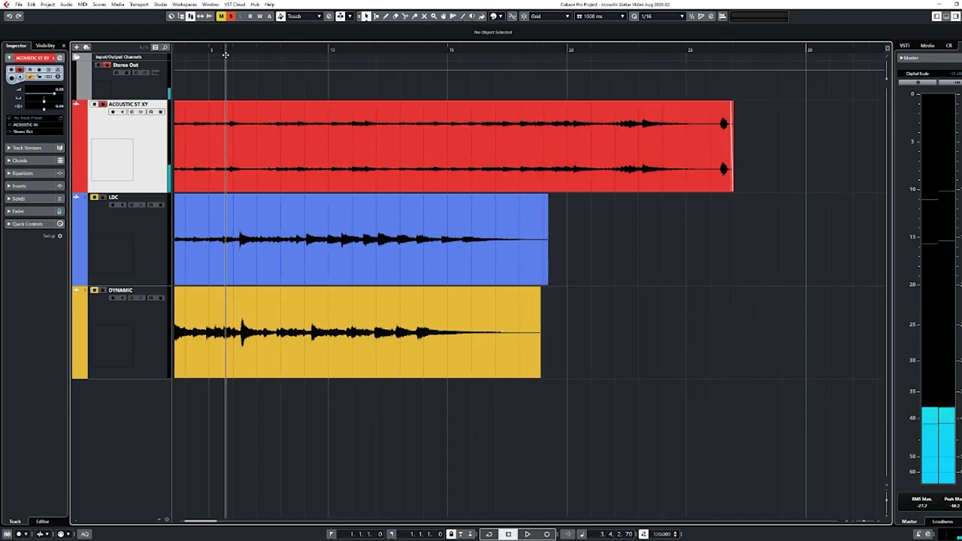
pyautogui.scroll(4, 272, 97)
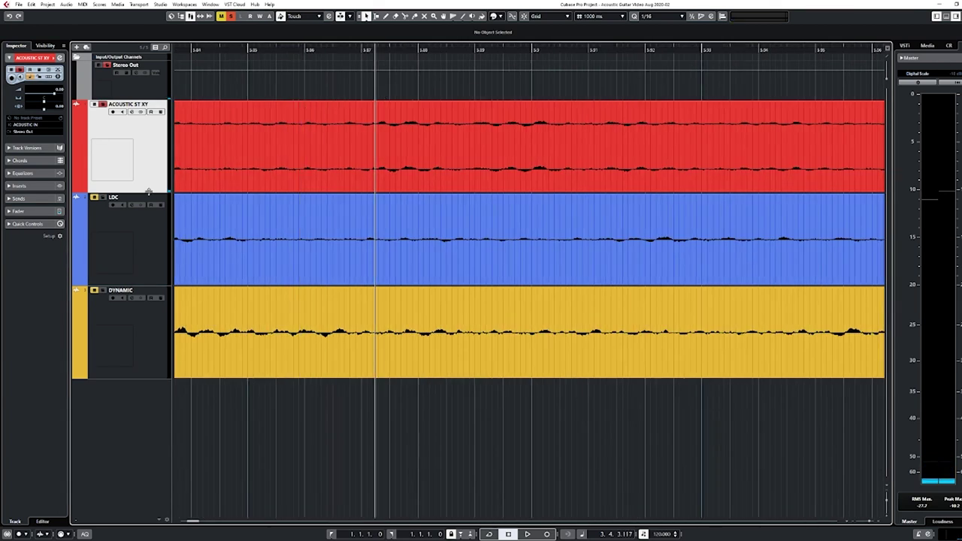
pyautogui.moveTo(170, 193); pyautogui.dragTo(170, 323)
# - Zoom through the stereo ACOUSTIC ST XY waveforms and move the playback position slightly earlier
pyautogui.scroll(4, 375, 246)
pyautogui.scroll(-2, 375, 246)
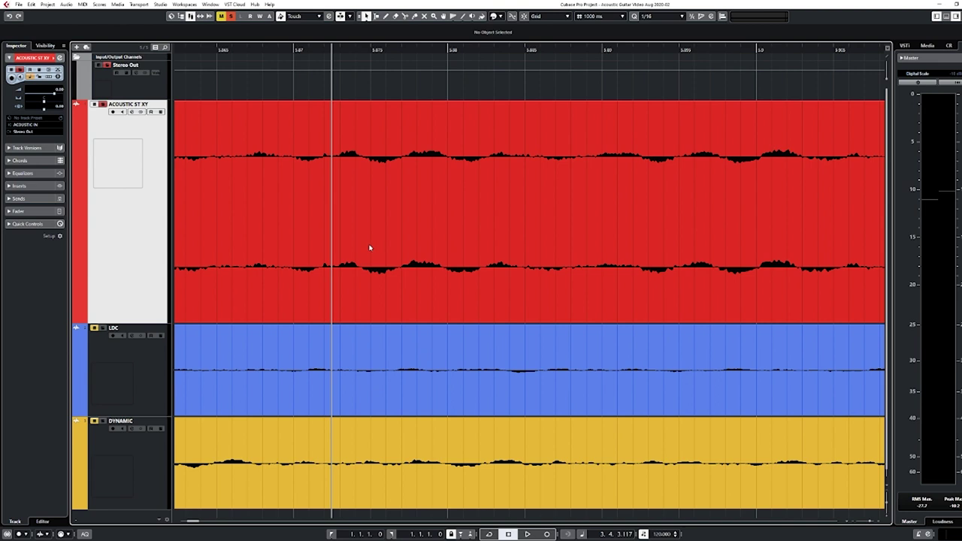
pyautogui.moveTo(298, 54); pyautogui.dragTo(336, 48)
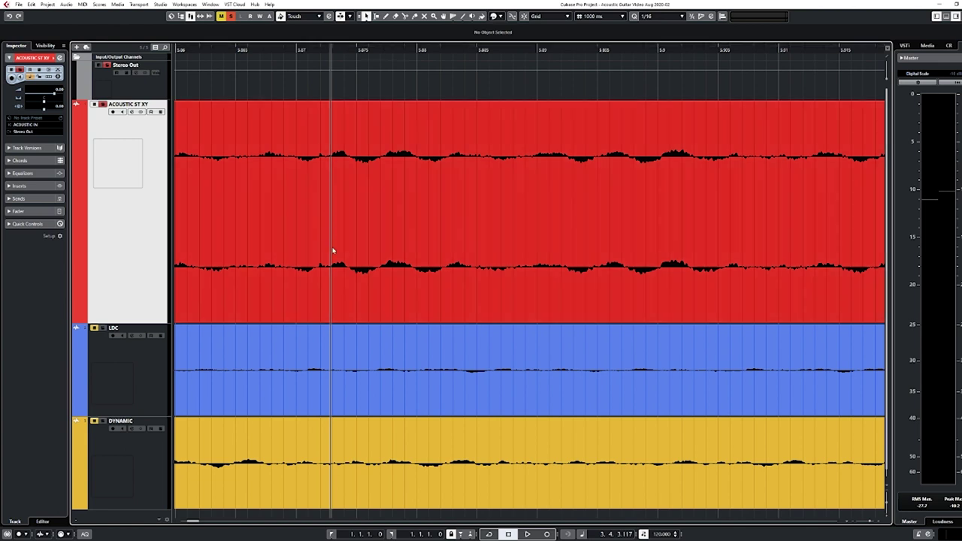
pyautogui.scroll(-2, 408, 237)
pyautogui.scroll(4, 408, 237)
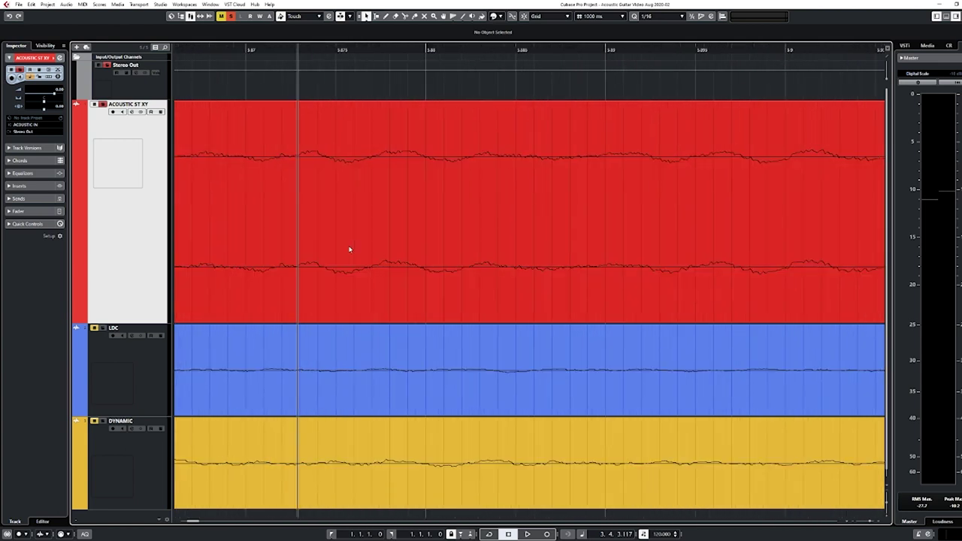
pyautogui.scroll(-2, 338, 231)
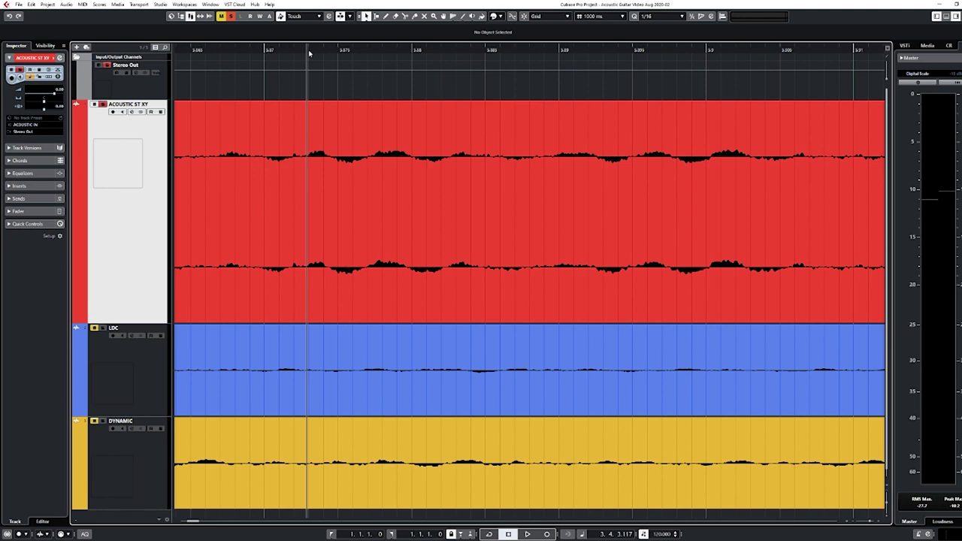
pyautogui.scroll(-1, 309, 53)
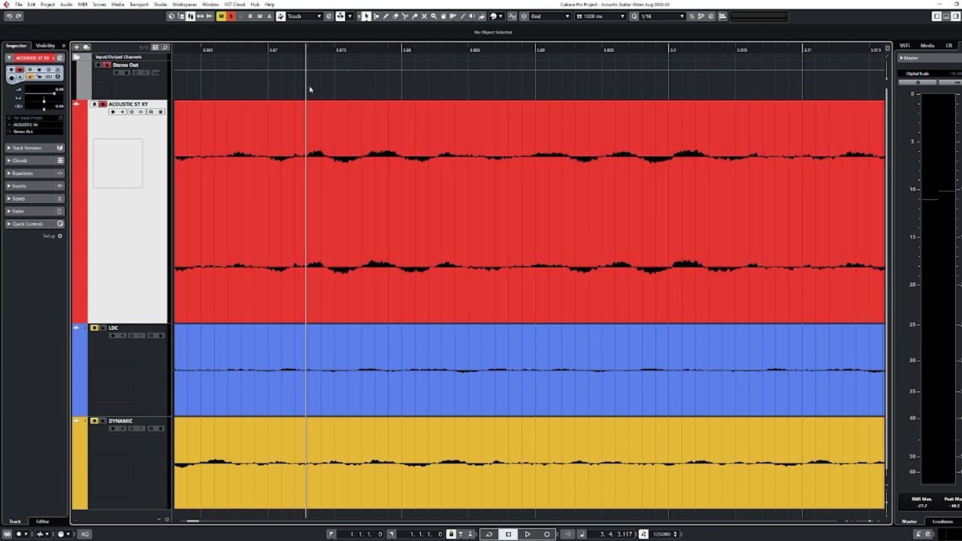
# - Zoom out to show several bars and set the playback position to bar 3, beat 4
pyautogui.click(317, 48)
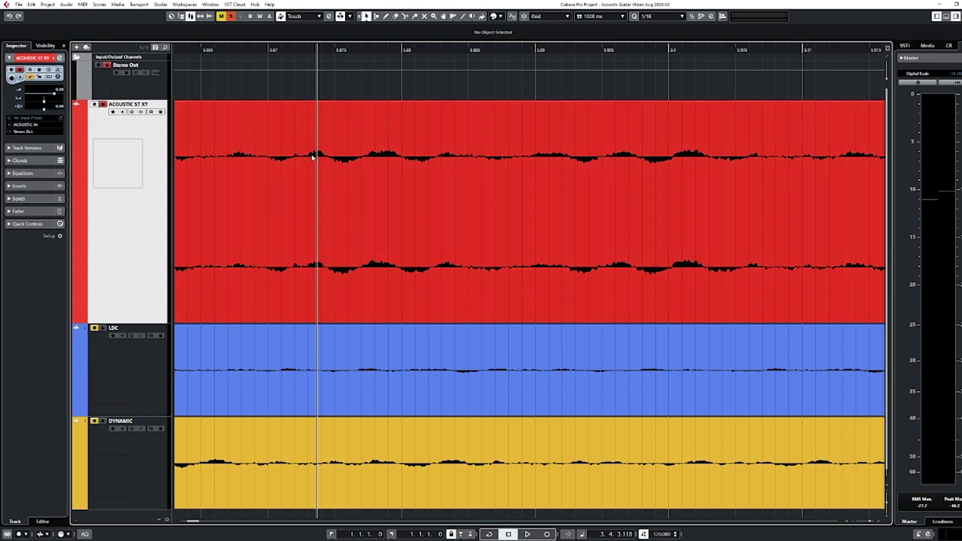
pyautogui.moveTo(316, 50); pyautogui.dragTo(305, 25)
pyautogui.click(307, 42)
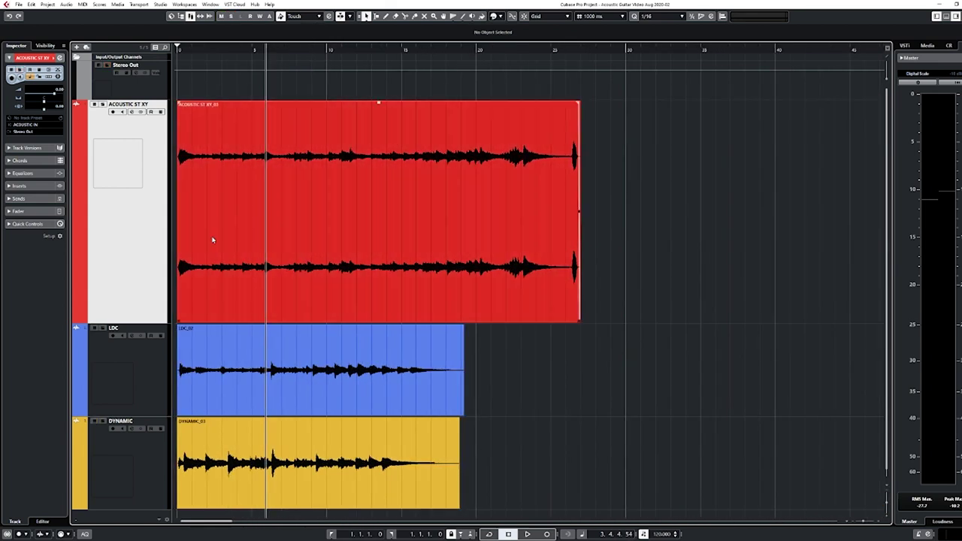
# - Shrink ACOUSTIC ST XY to a compact height, make LDC the current track, and select an event
pyautogui.moveTo(144, 325); pyautogui.dragTo(146, 169)
pyautogui.click(145, 175)
pyautogui.scroll(2, 280, 250)
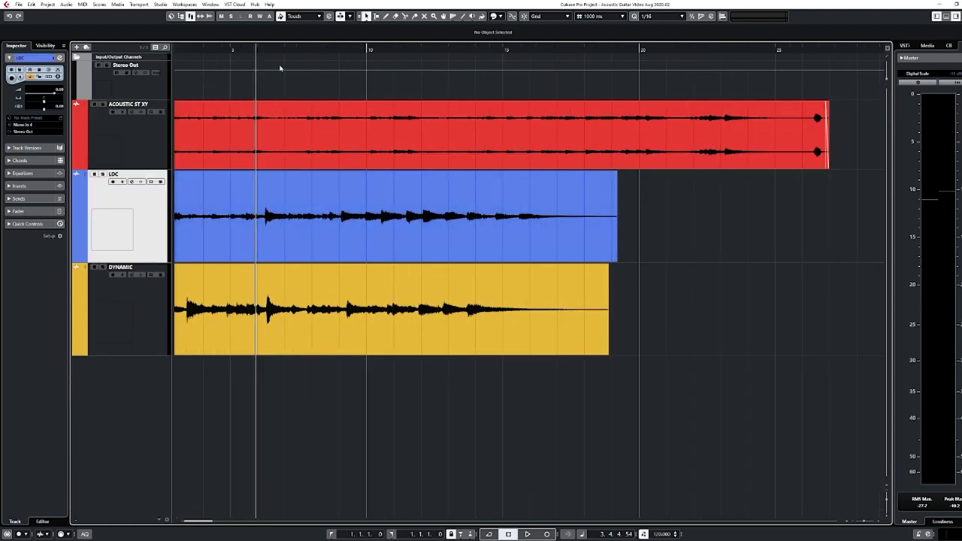
pyautogui.click(284, 133)
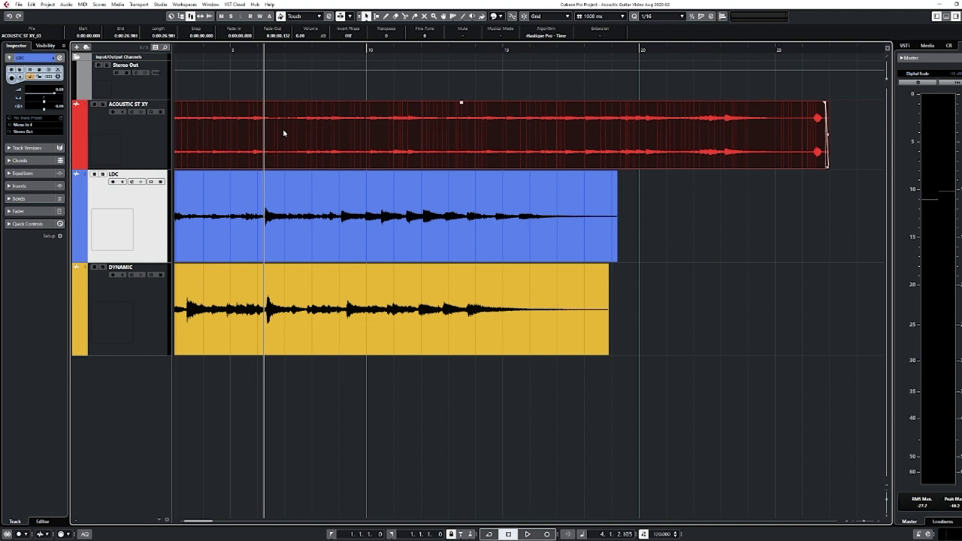
# - Solo LDC and play it back, zooming out and in on the waveforms while listening
pyautogui.press('s')
pyautogui.press('h')
pyautogui.press('h')
pyautogui.press('h')
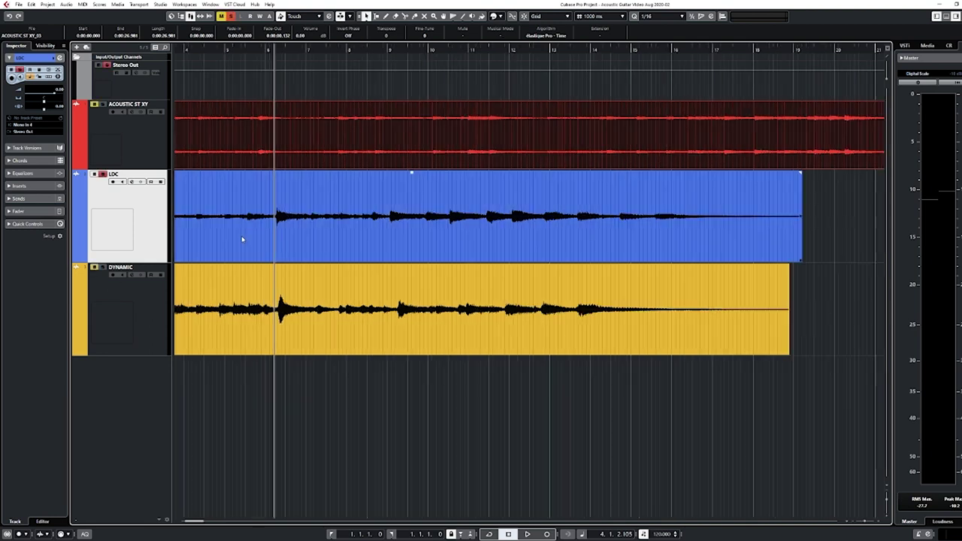
pyautogui.press('space')
pyautogui.press('g')
pyautogui.press('g')
pyautogui.press('g')
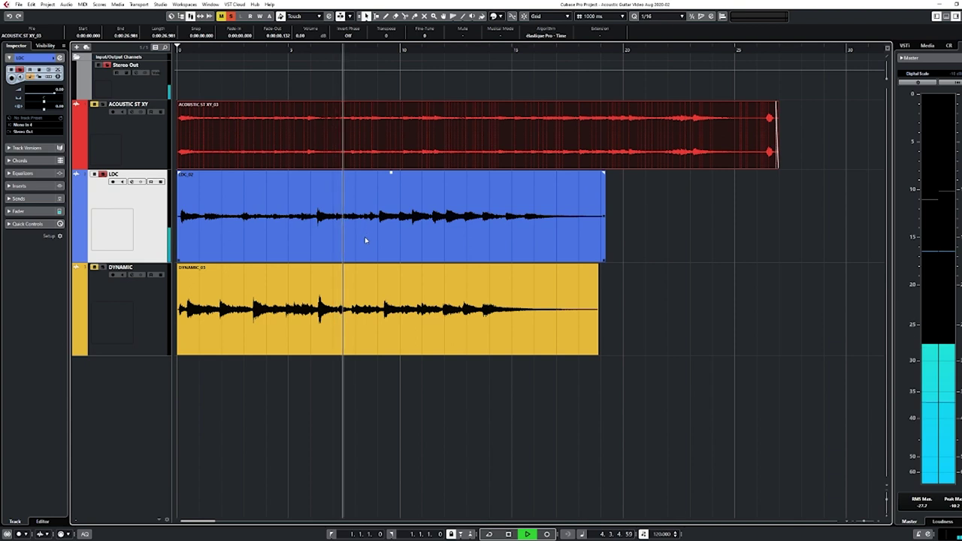
pyautogui.press('h')
pyautogui.press('h')
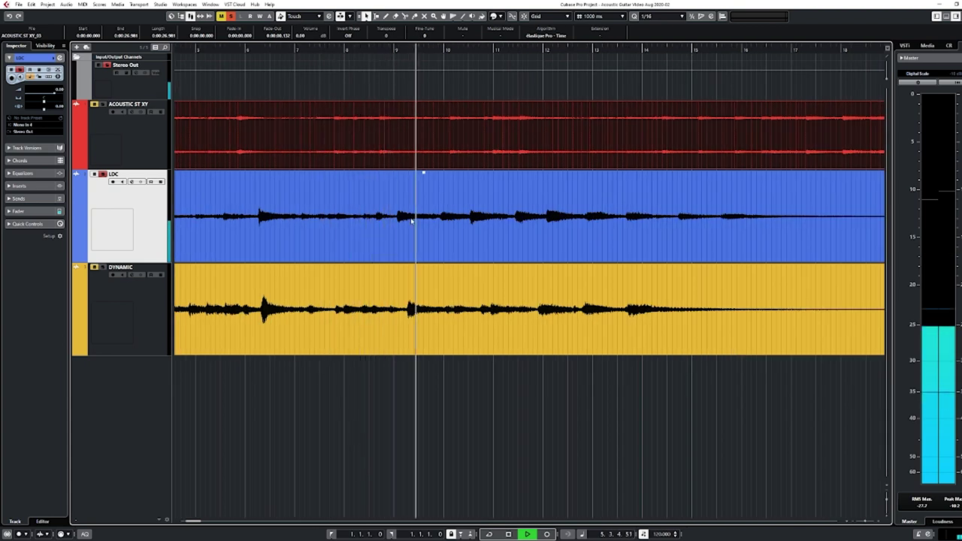
pyautogui.press('g')
pyautogui.press('h')
pyautogui.press('h')
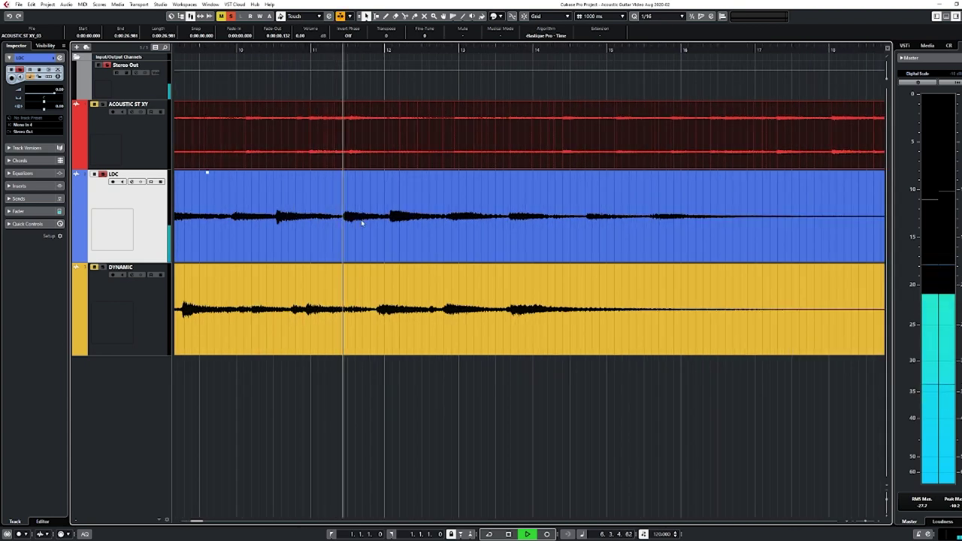
pyautogui.press('g')
pyautogui.press('h')
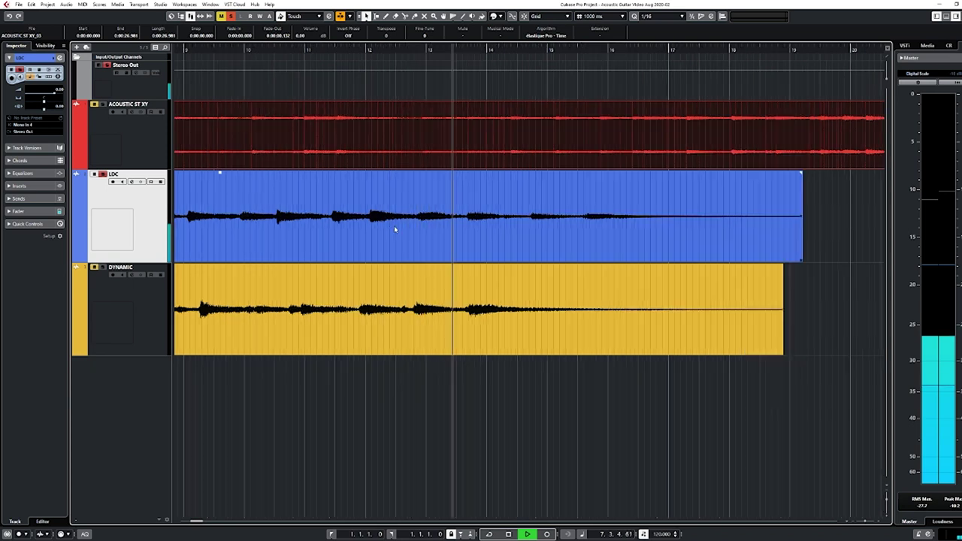
pyautogui.press('g')
pyautogui.press('g')
pyautogui.press('space')
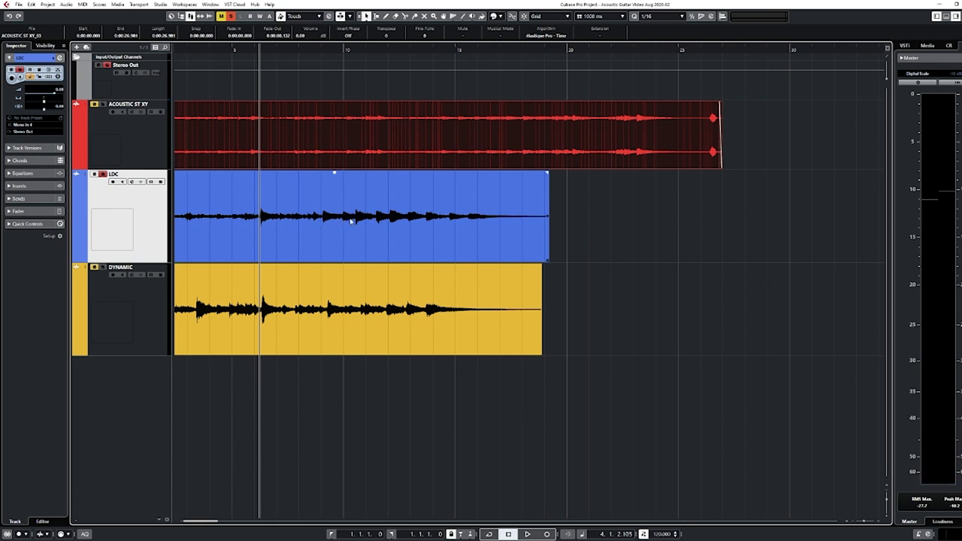
# - Deselect the LDC event and zoom in to show bars 6 to 20
pyautogui.click(272, 83)
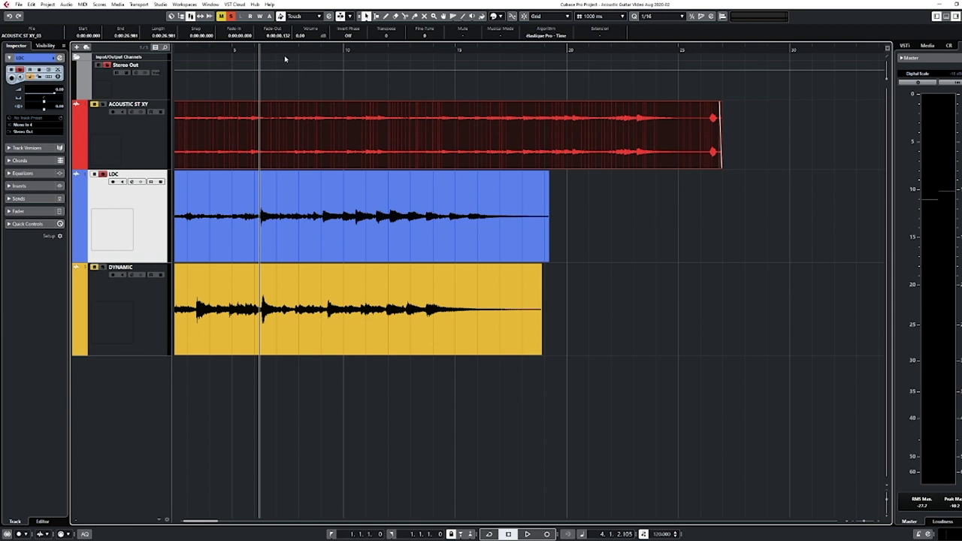
pyautogui.moveTo(313, 49); pyautogui.dragTo(315, 108)
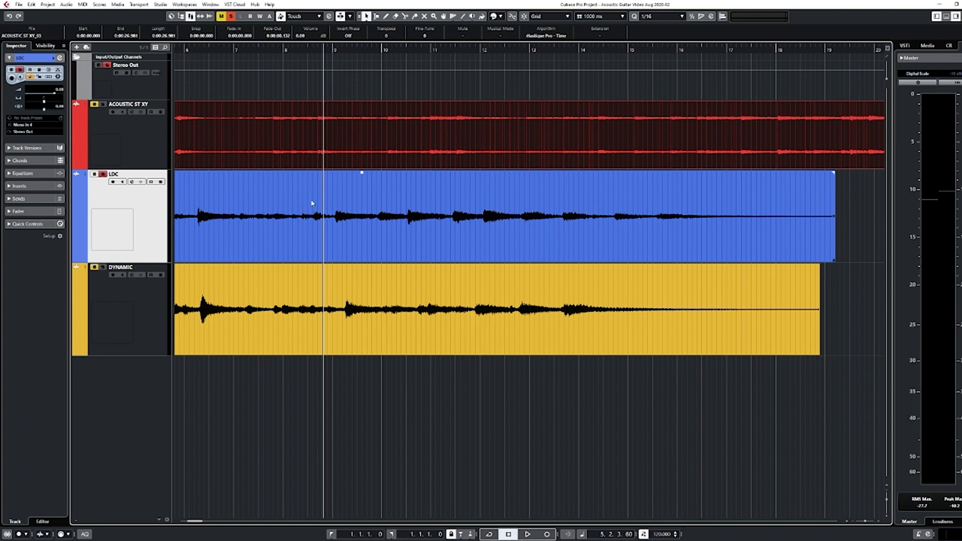
pyautogui.scroll(-4, 193, 233)
pyautogui.press('Down')
pyautogui.scroll(3, 234, 143)
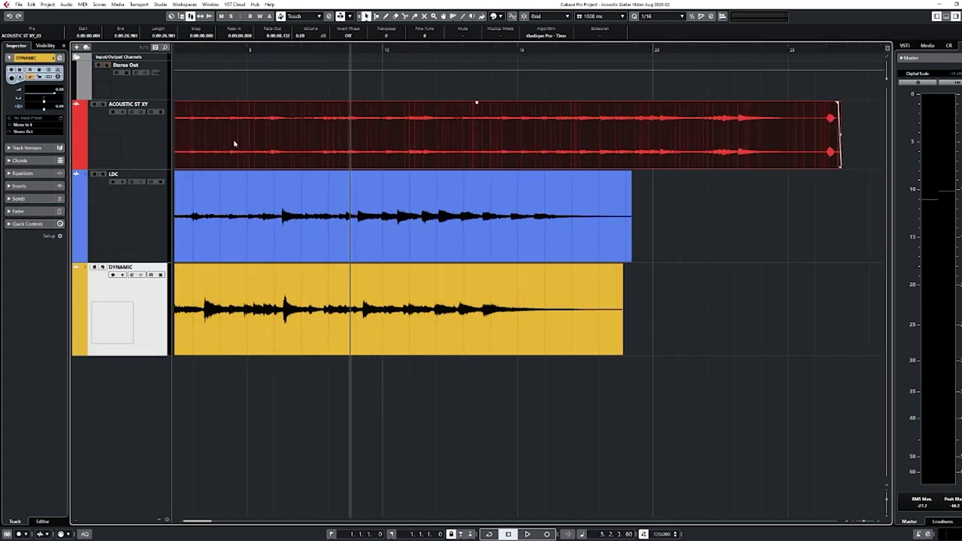
pyautogui.press('s')
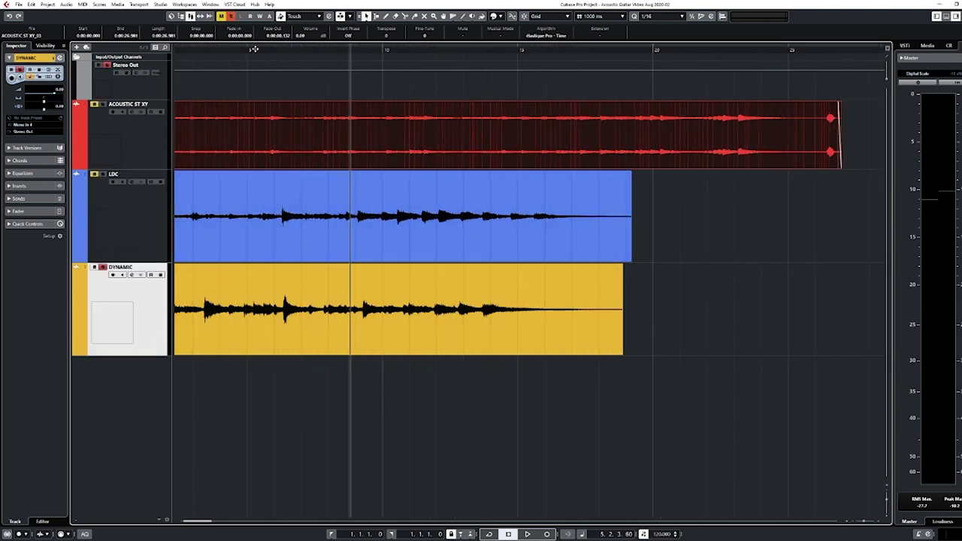
pyautogui.scroll(2, 255, 51)
pyautogui.scroll(-1, 269, 58)
pyautogui.scroll(2, 291, 241)
pyautogui.press('space')
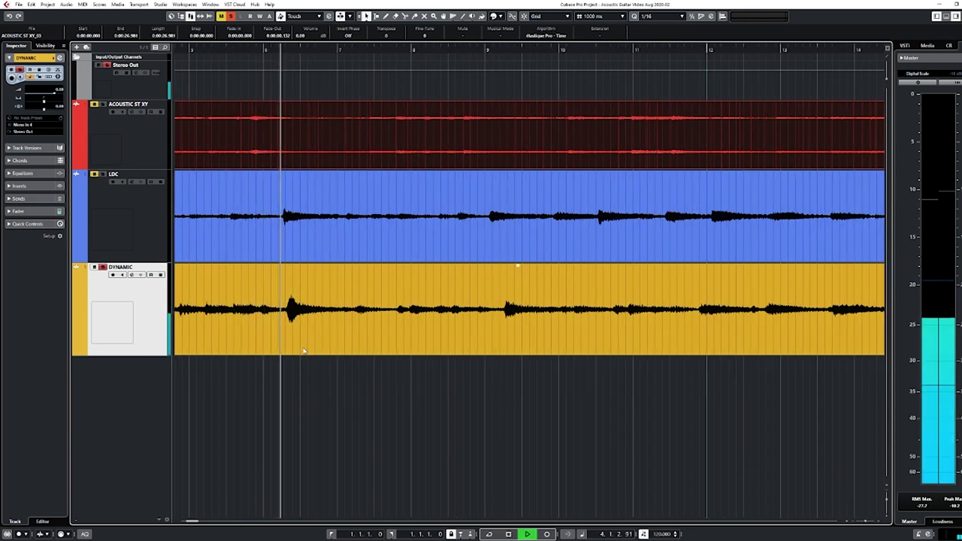
pyautogui.scroll(-2, 308, 346)
pyautogui.scroll(1, 338, 327)
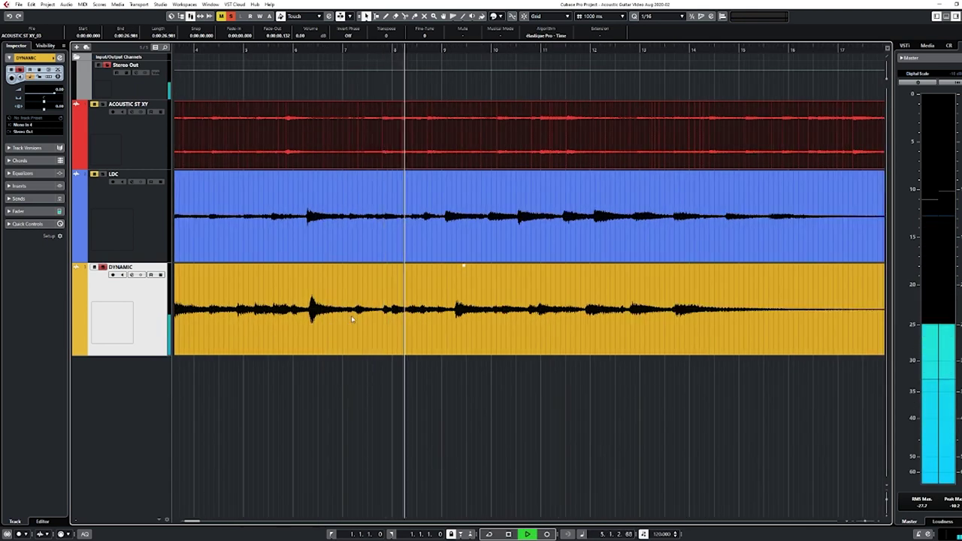
pyautogui.scroll(-2, 352, 320)
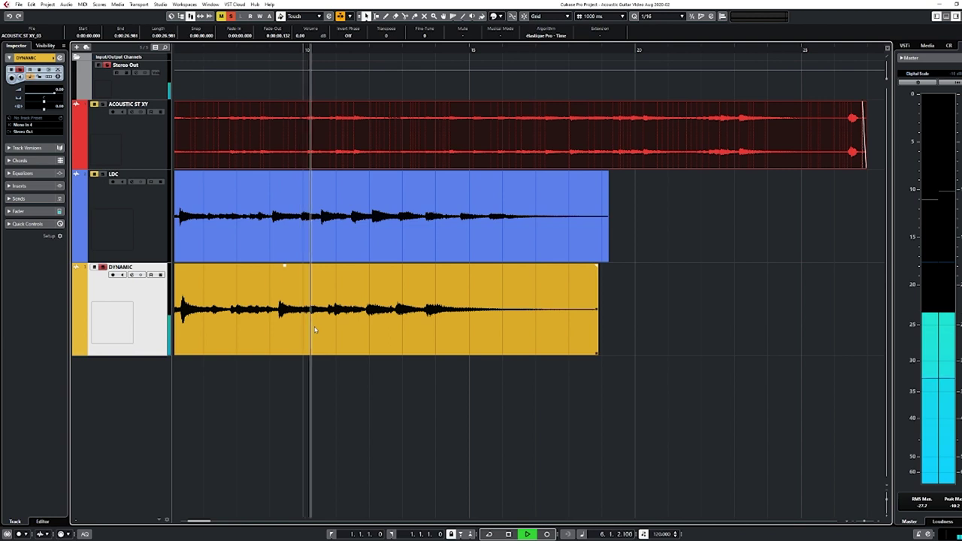
pyautogui.scroll(-1, 324, 320)
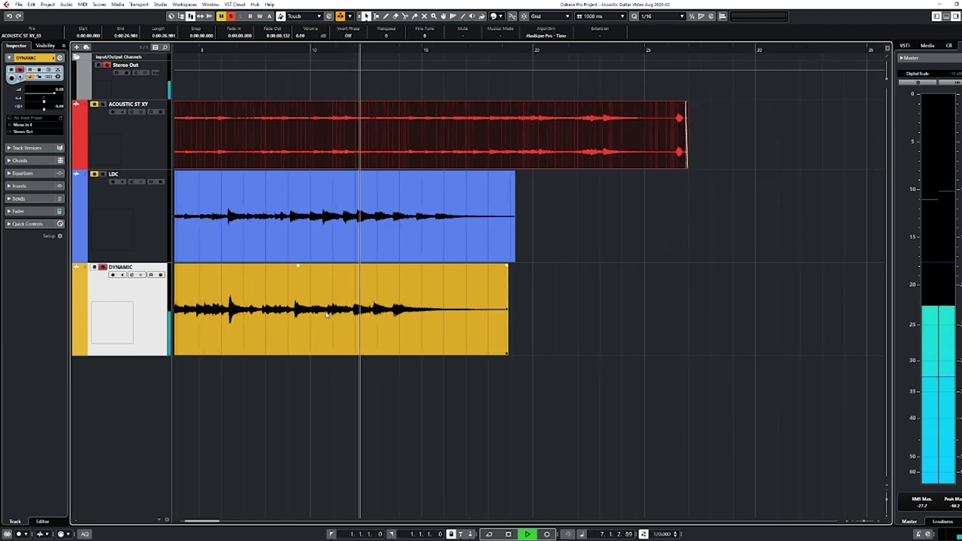
pyautogui.scroll(1, 354, 317)
pyautogui.scroll(-1, 376, 320)
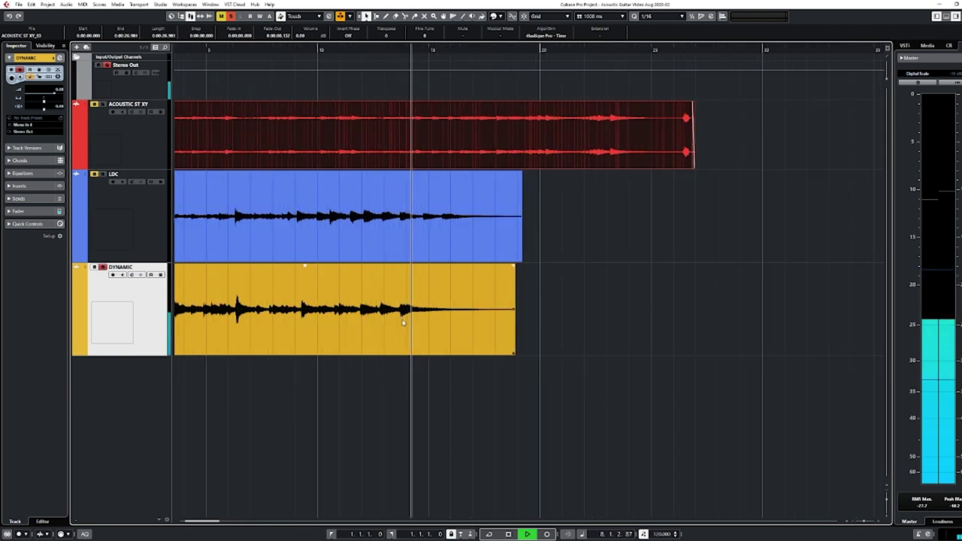
pyautogui.press('space')
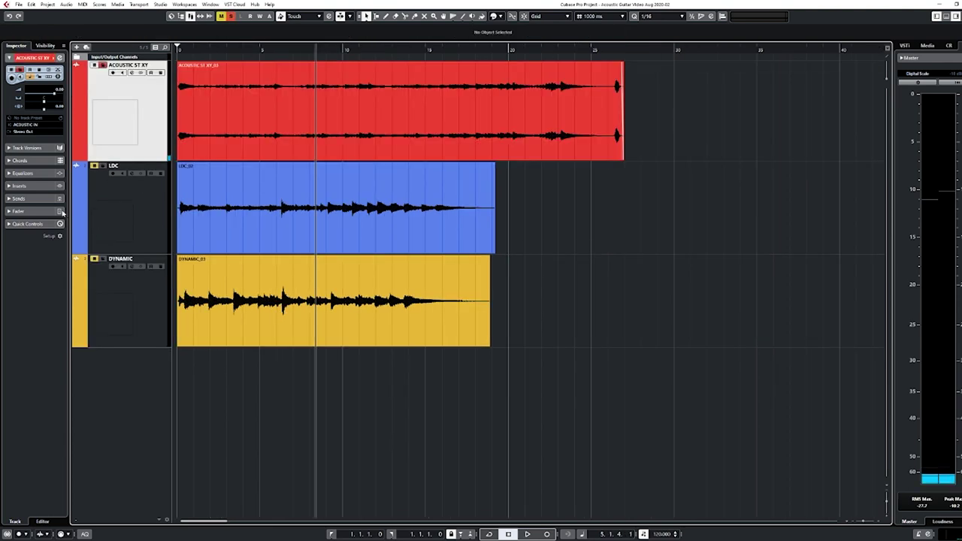
# - Load FabFilter Pro-Q 3 into the first ACOUSTIC ST XY insert, then resize and reposition its window
pyautogui.click(36, 184)
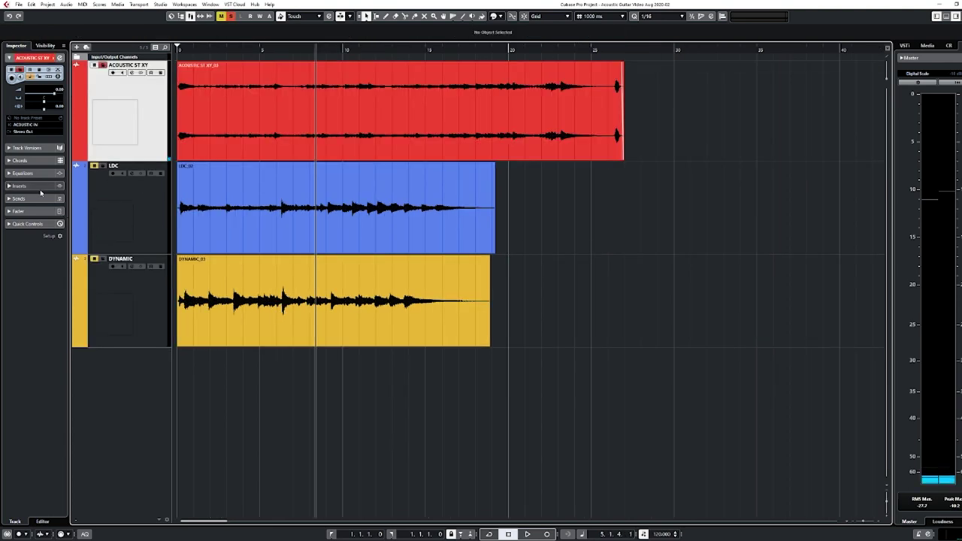
pyautogui.click(62, 123)
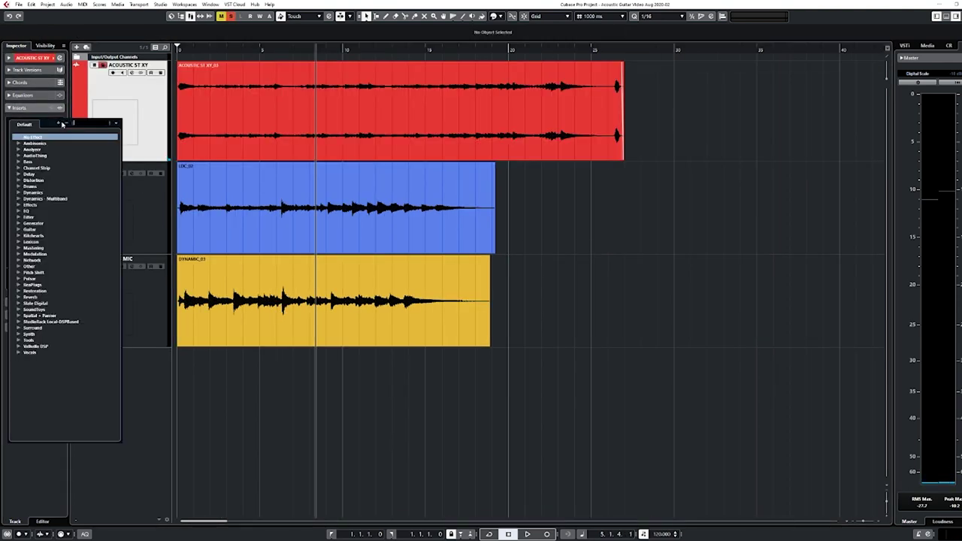
pyautogui.click(38, 186)
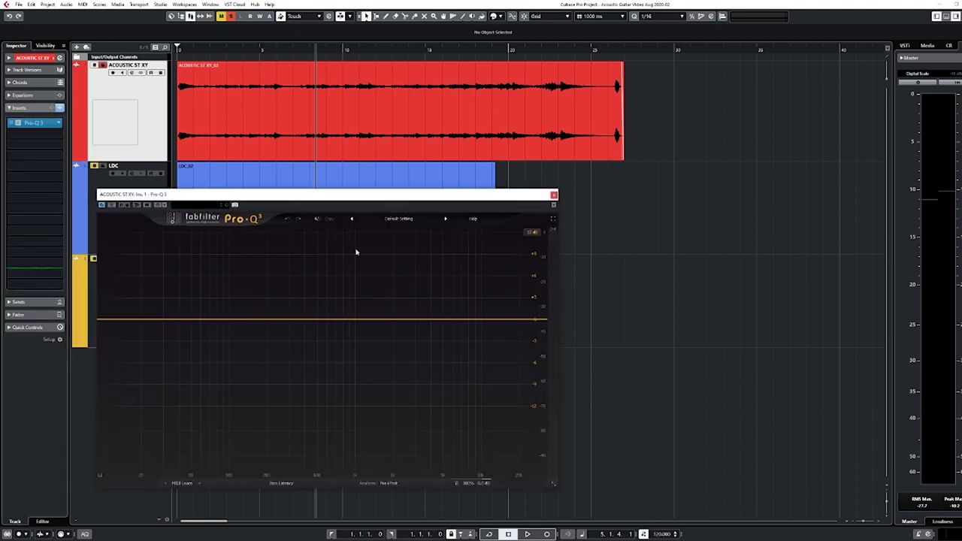
pyautogui.rightClick(551, 485)
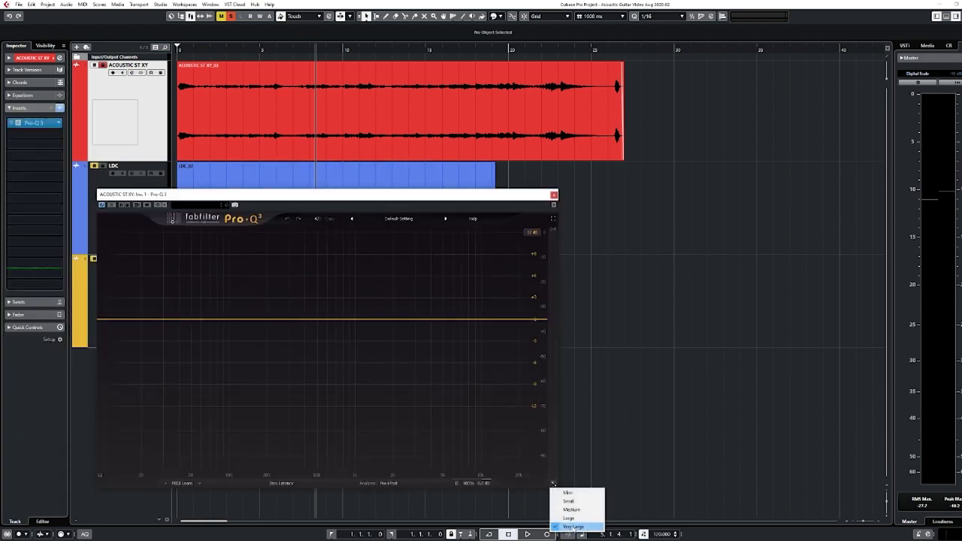
pyautogui.click(564, 526)
pyautogui.click(358, 186)
pyautogui.moveTo(358, 194); pyautogui.dragTo(500, 170)
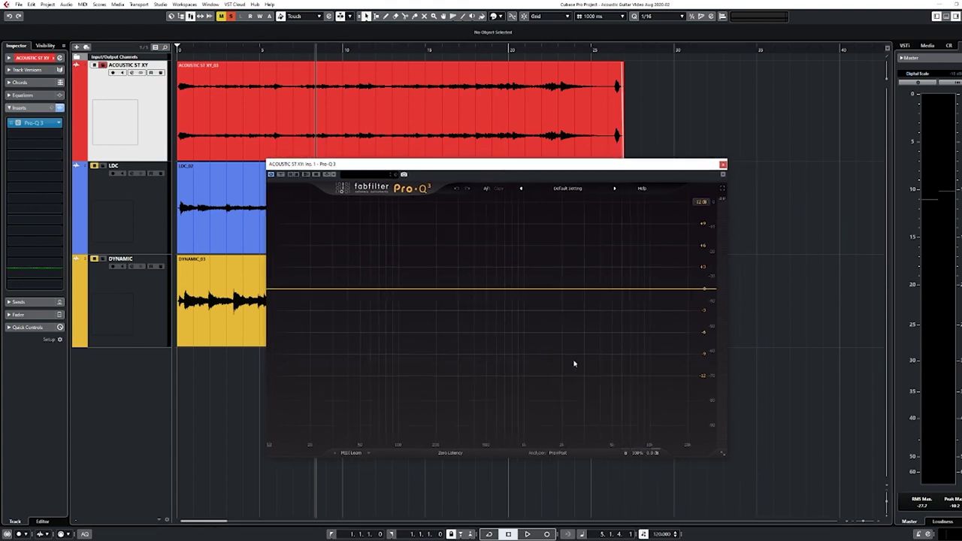
# - Audition the EQ spectrum during playback, then move Pro-Q 3 down to the second insert slot
pyautogui.press('space')
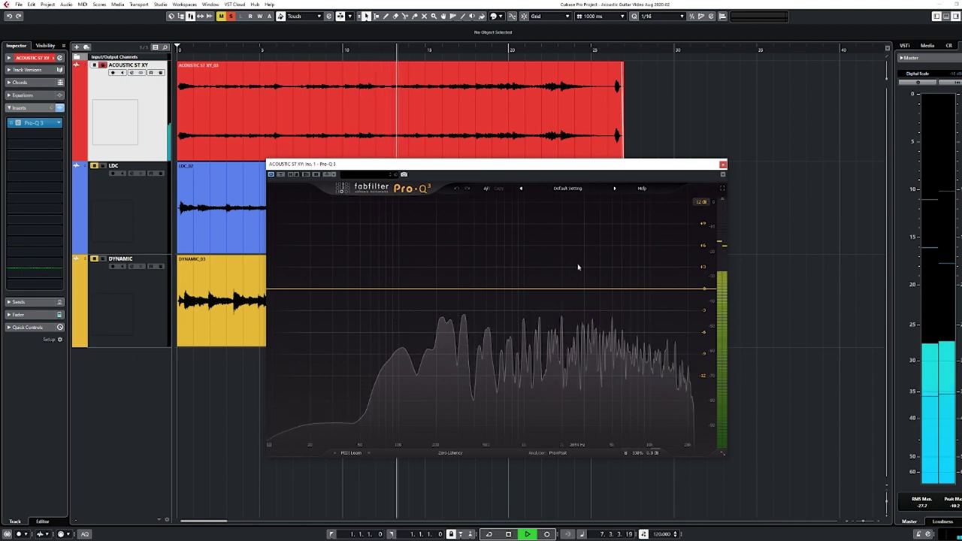
pyautogui.press('space')
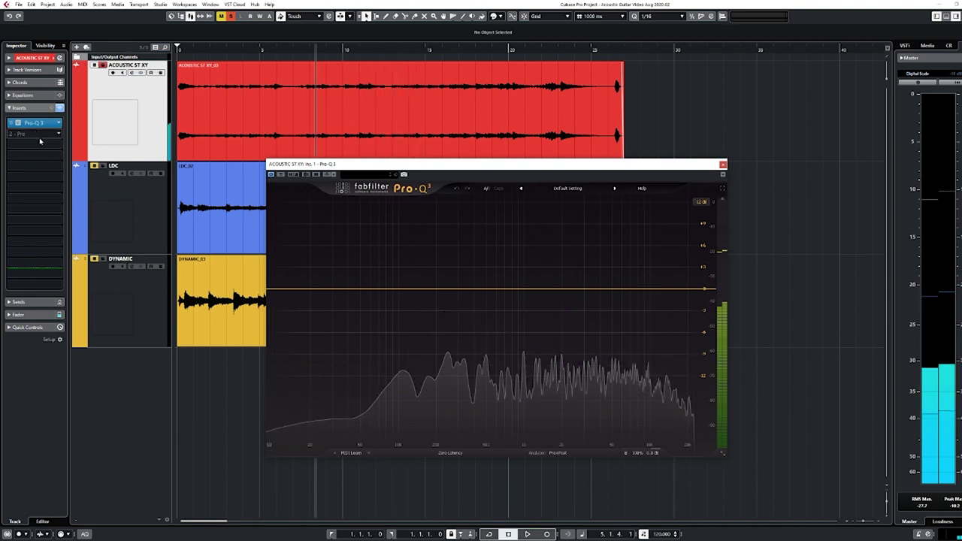
pyautogui.moveTo(39, 128); pyautogui.dragTo(39, 149)
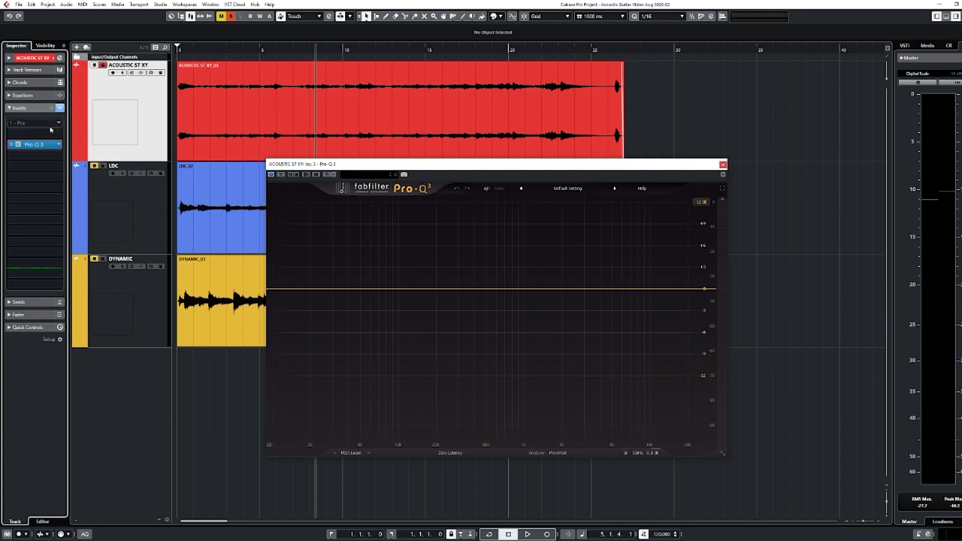
pyautogui.click(58, 122)
# - Load soothe2 into the first insert via a 'soot' search and lower its red peak
pyautogui.write('soothe')
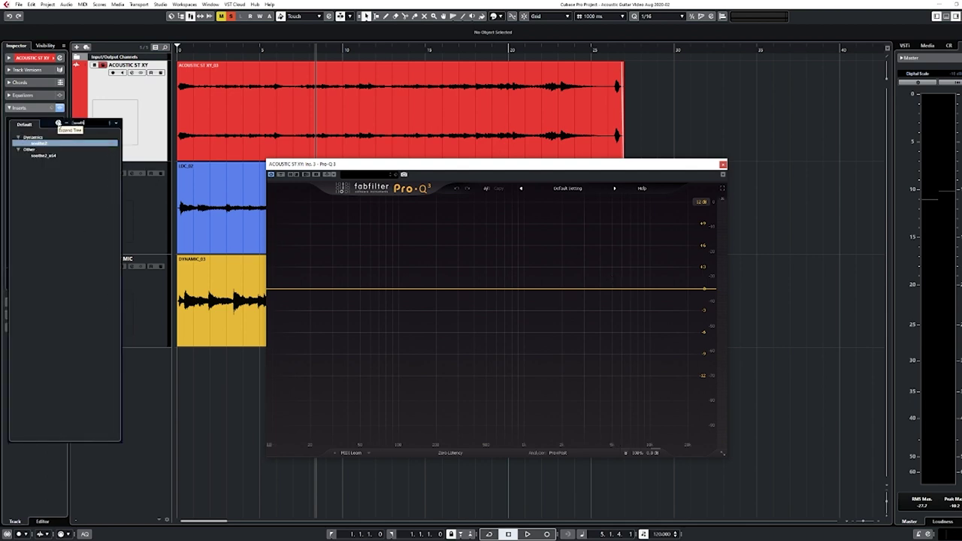
pyautogui.click(51, 156)
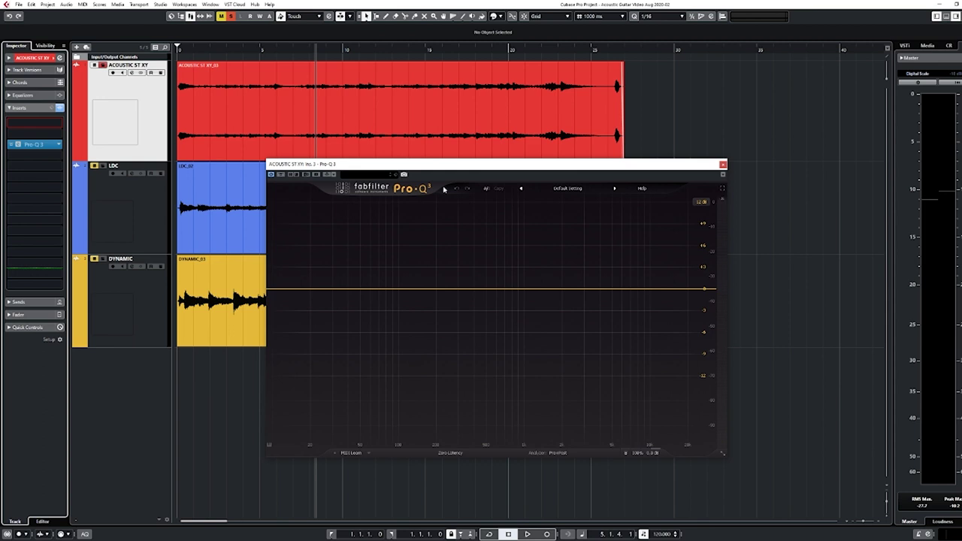
pyautogui.moveTo(406, 167); pyautogui.dragTo(457, 144)
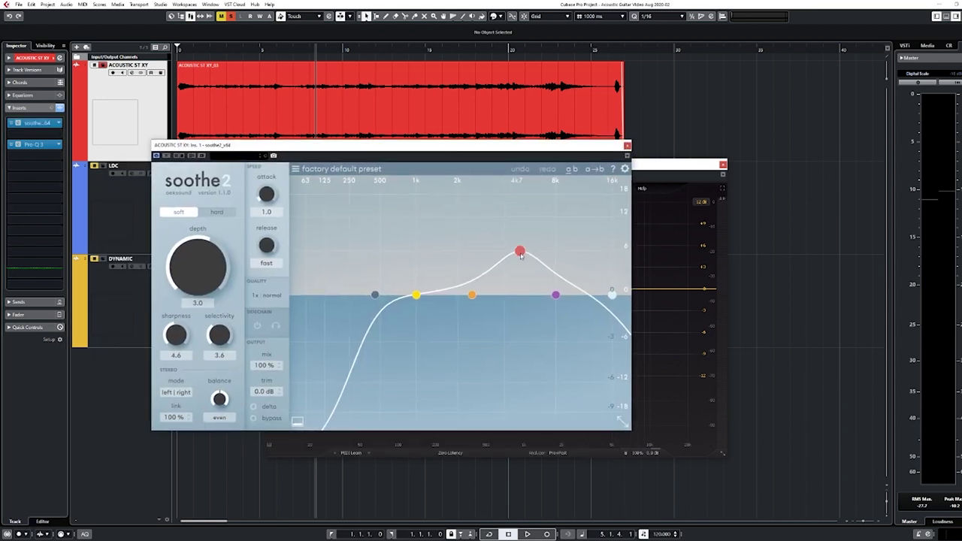
pyautogui.moveTo(519, 253); pyautogui.dragTo(525, 268)
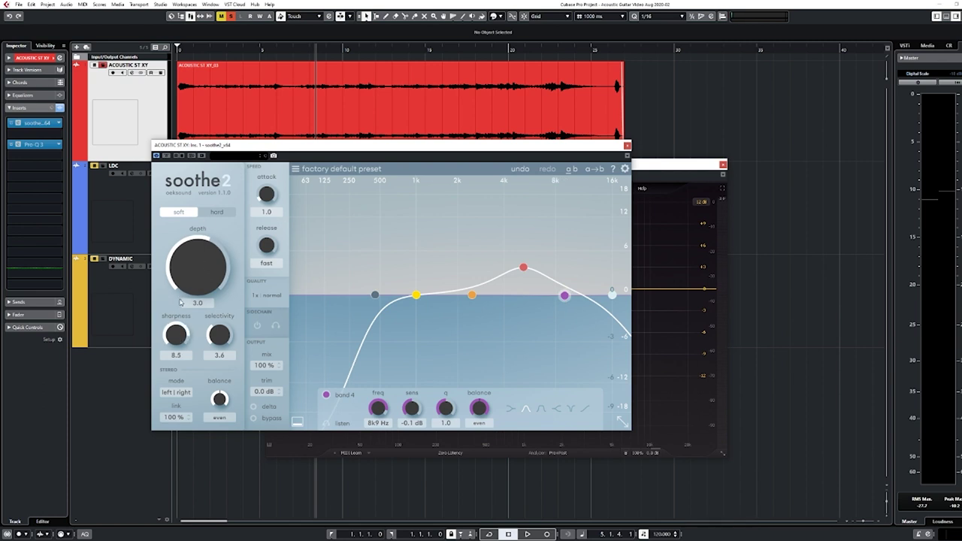
# - Compare soothe2 bypassed and active during playback, set its depth to 2.9, and close it
pyautogui.press('space')
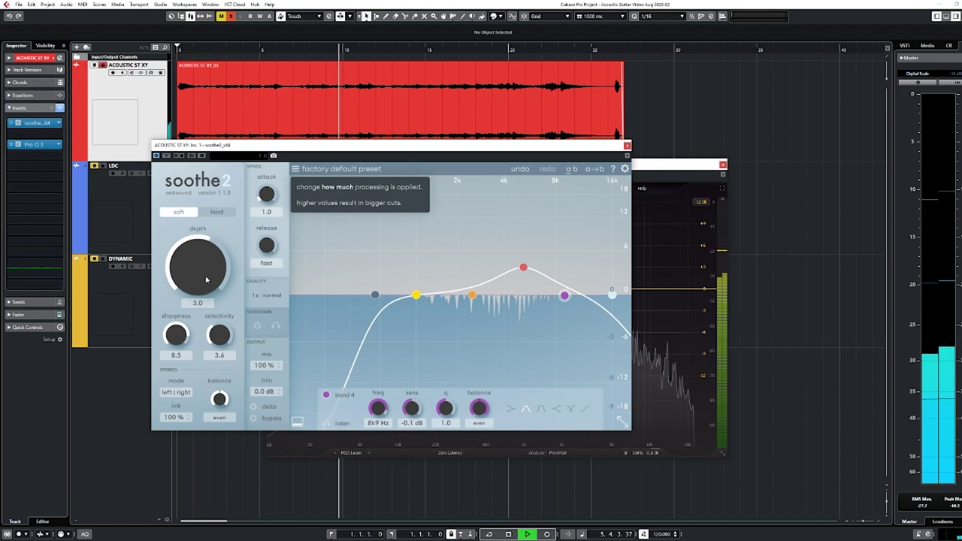
pyautogui.scroll(1, 207, 280)
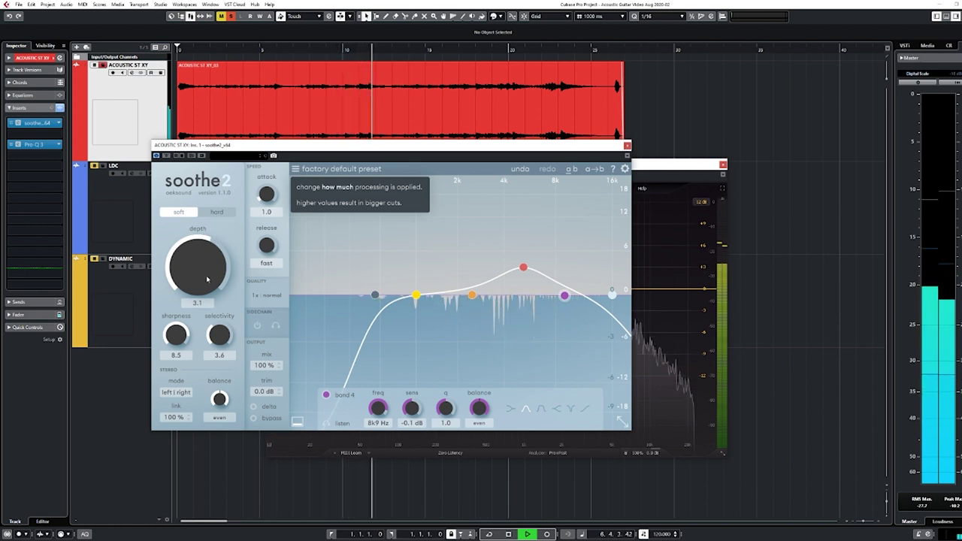
pyautogui.press('space')
pyautogui.click(166, 155)
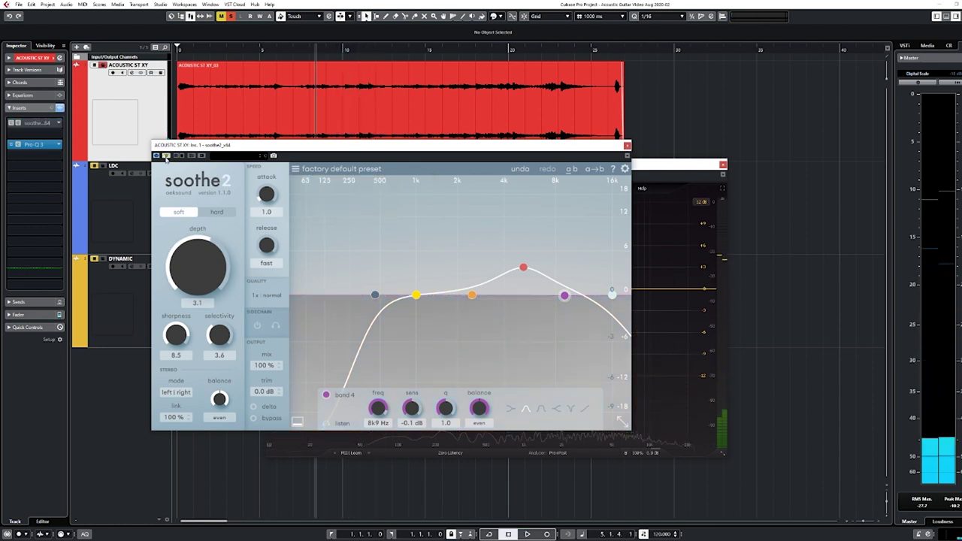
pyautogui.press('space')
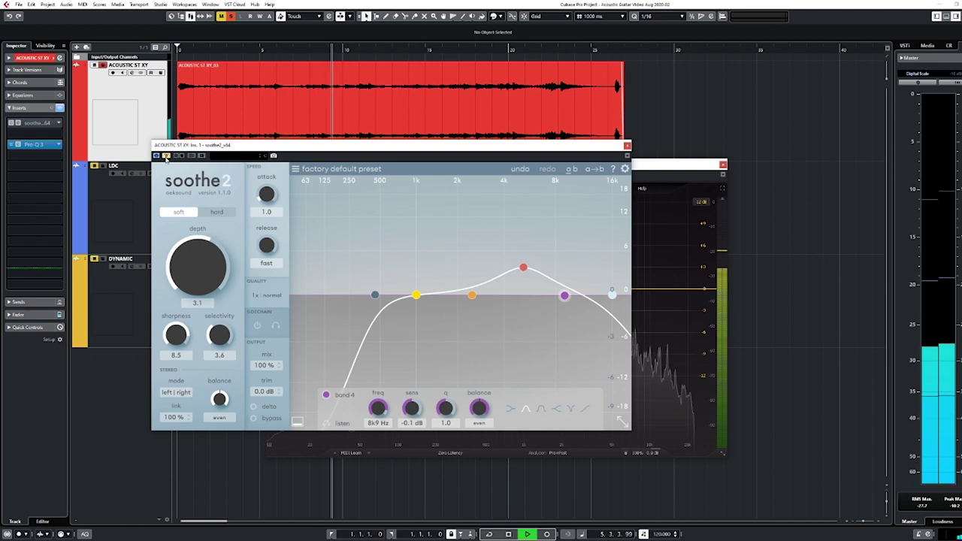
pyautogui.click(165, 155)
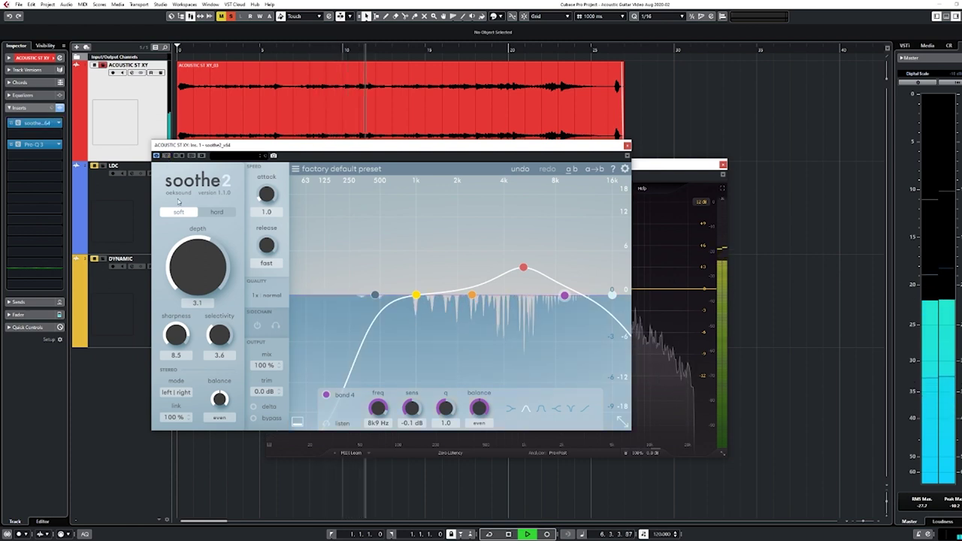
pyautogui.moveTo(210, 267); pyautogui.dragTo(213, 279)
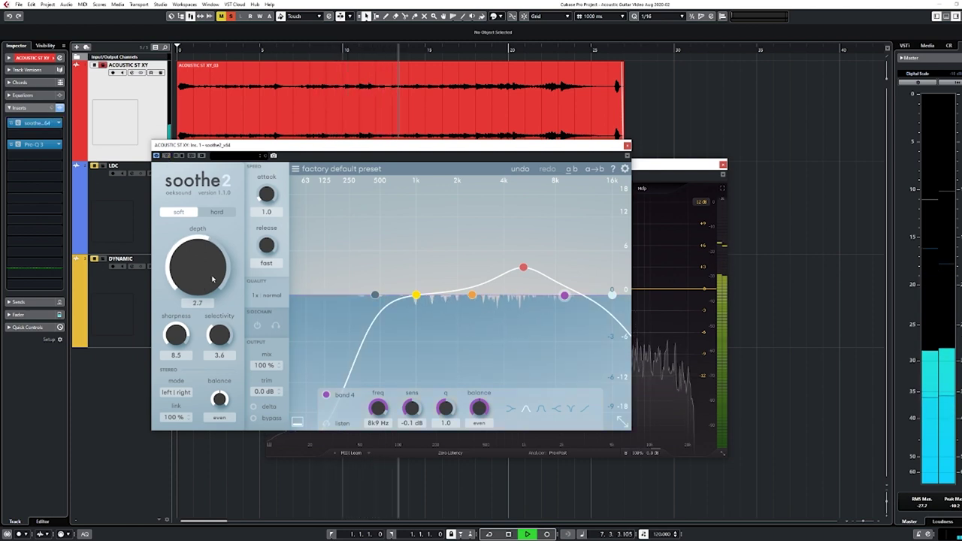
pyautogui.scroll(2, 213, 279)
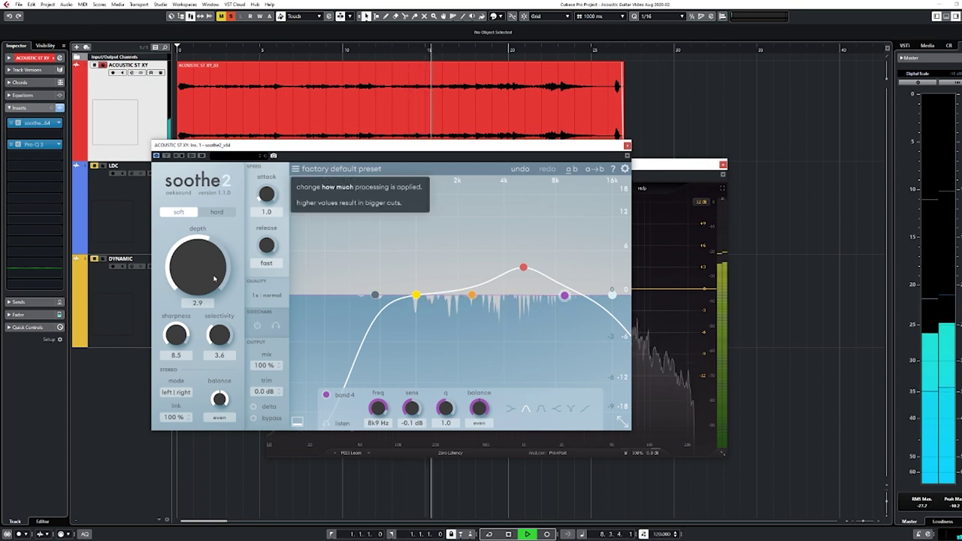
pyautogui.press('space')
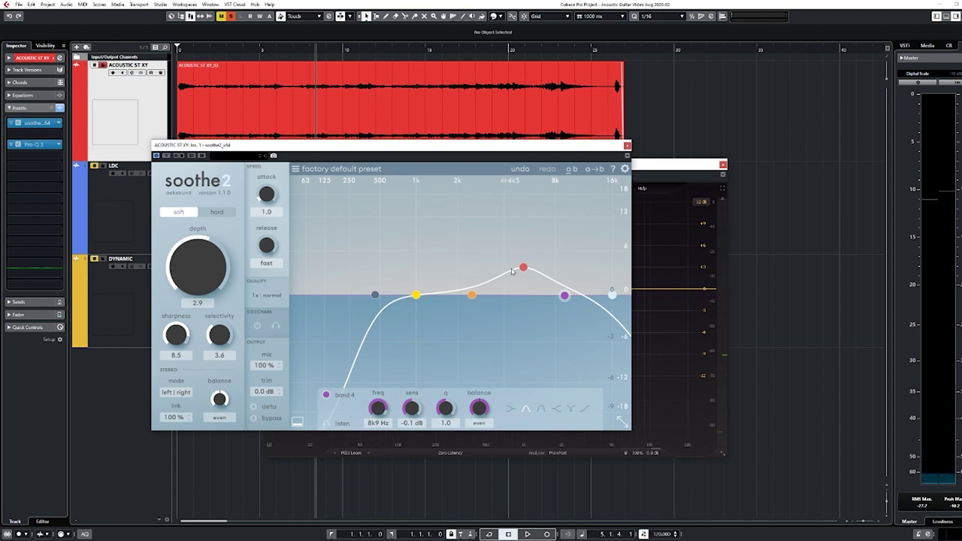
pyautogui.click(628, 147)
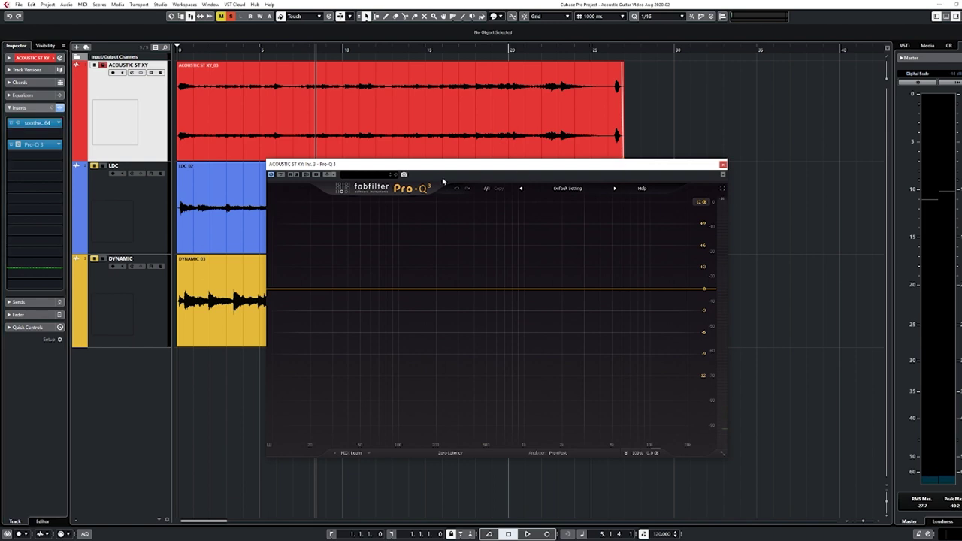
# - Create a Pro-Q 3 bell boost around 135 Hz while auditioning playback
pyautogui.press('space')
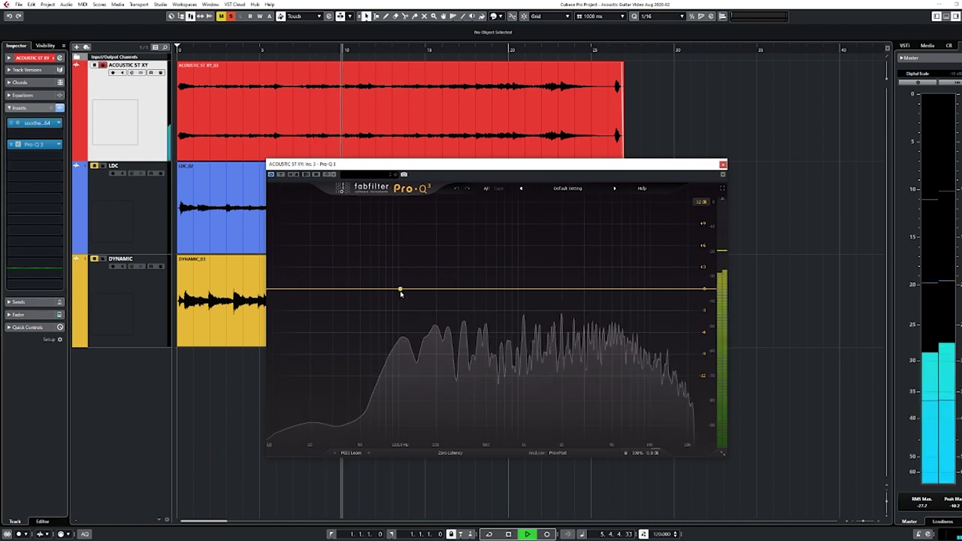
pyautogui.moveTo(415, 289); pyautogui.dragTo(412, 271)
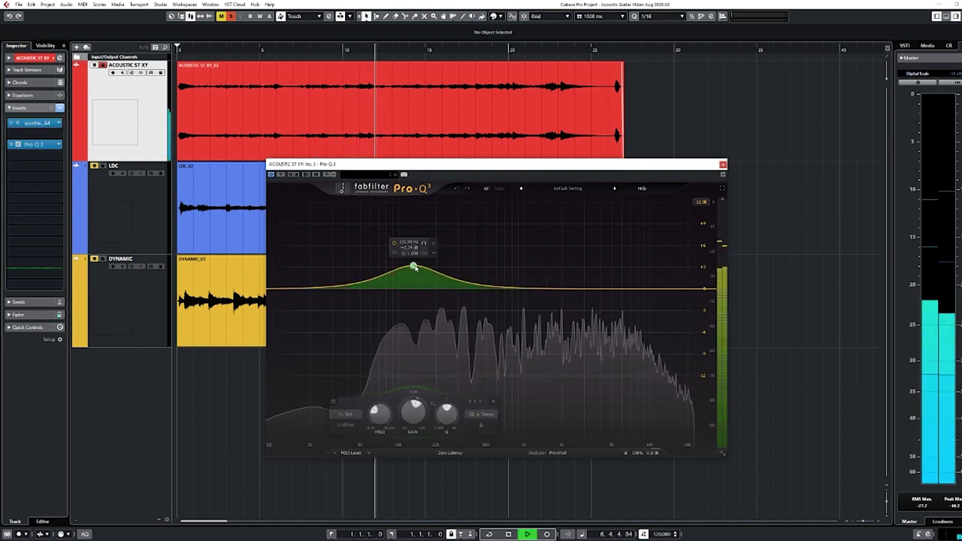
pyautogui.press('space')
pyautogui.press('space')
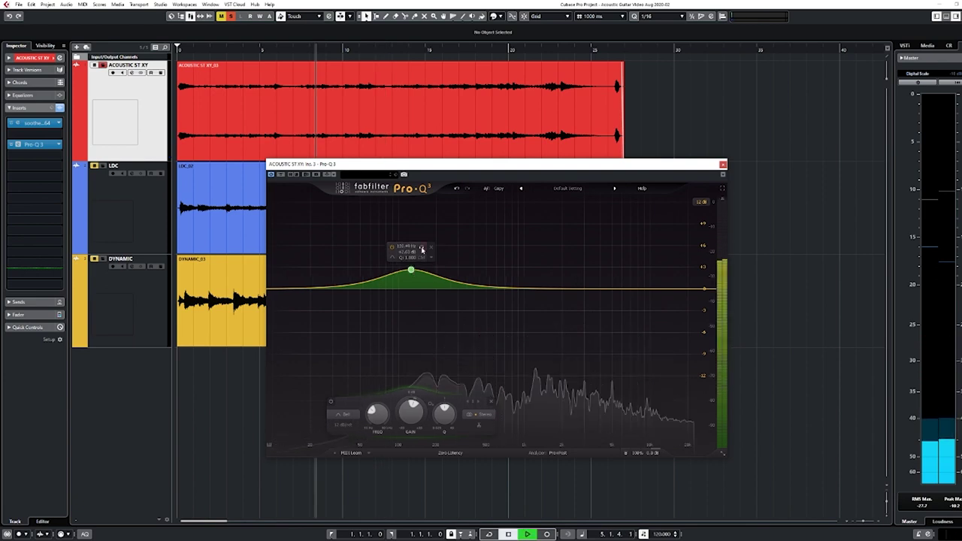
pyautogui.moveTo(412, 272); pyautogui.dragTo(412, 271)
pyautogui.press('space')
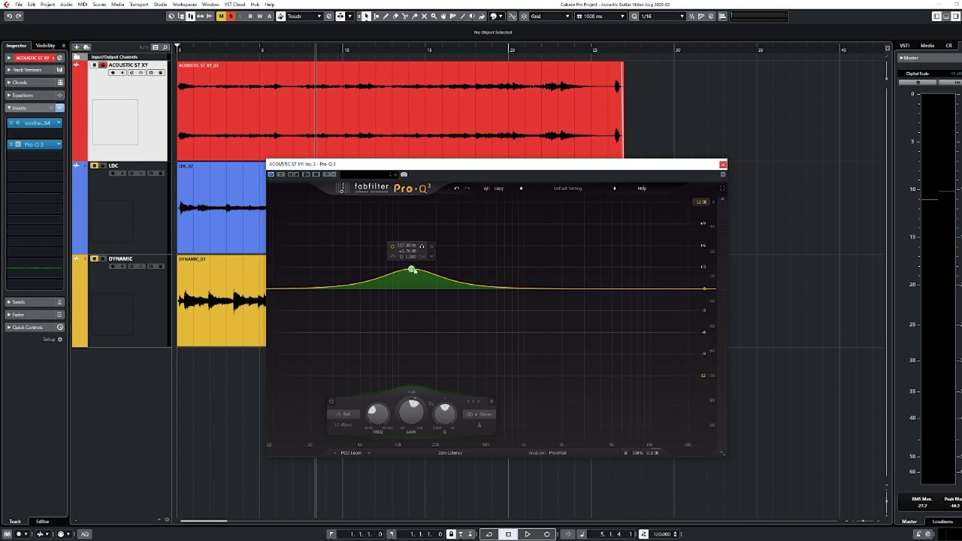
# - Move the bell down to about 106 Hz, trim the boost to about 3 dB, and close the EQ
pyautogui.press('space')
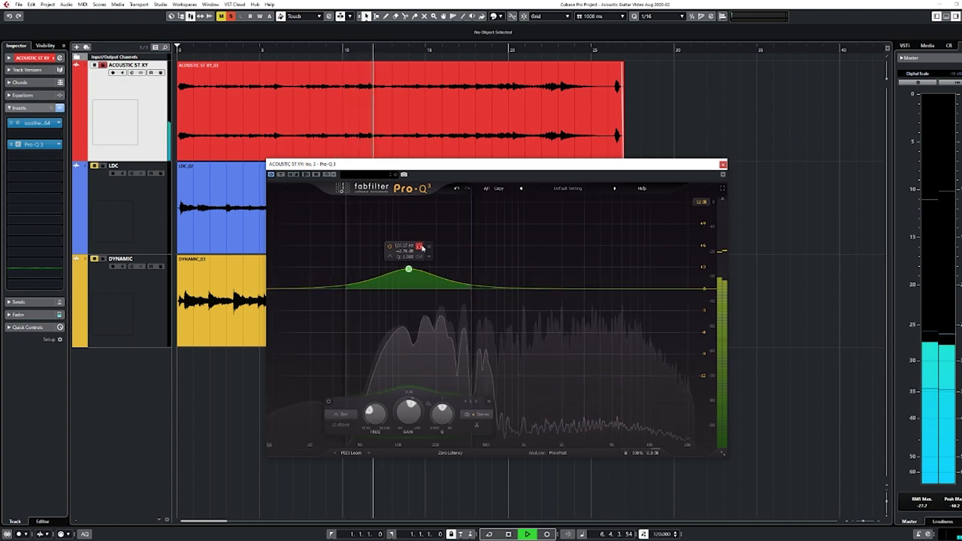
pyautogui.moveTo(421, 248); pyautogui.dragTo(415, 248)
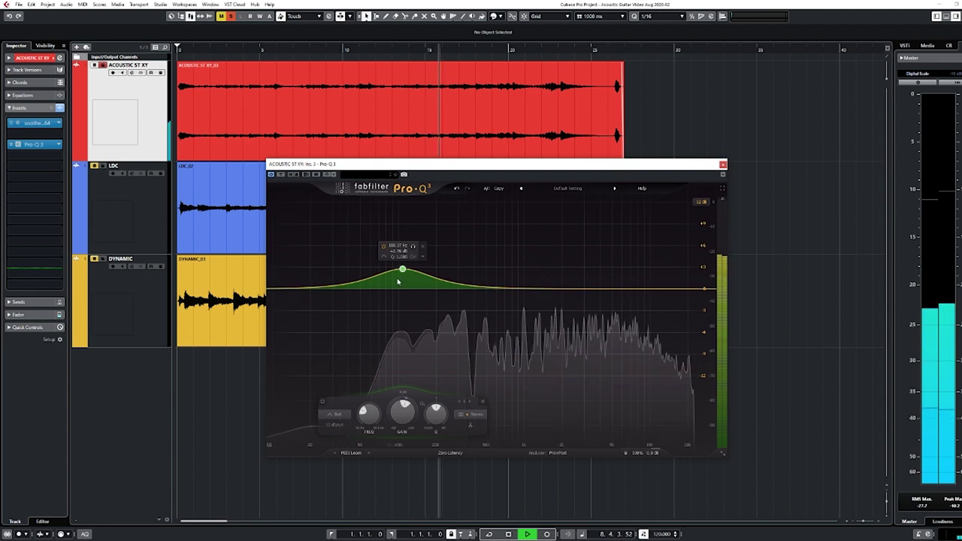
pyautogui.moveTo(401, 269); pyautogui.dragTo(399, 273)
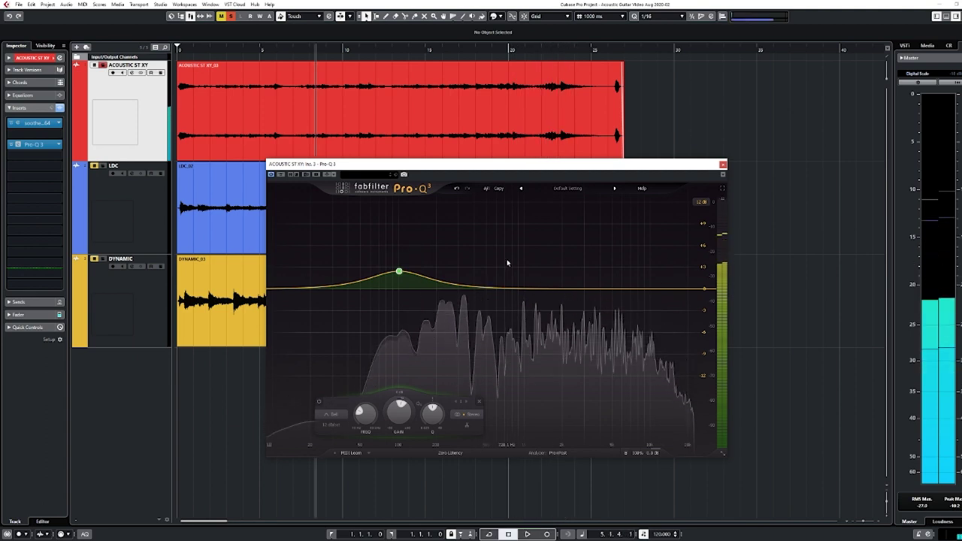
pyautogui.press('space')
pyautogui.click(724, 165)
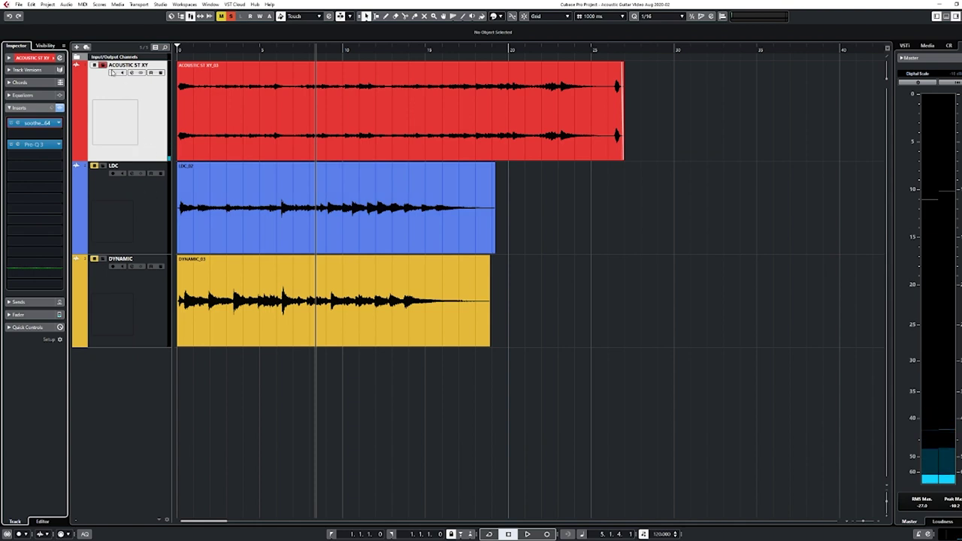
# - Select the LDC track and zoom the arrangement in horizontally
pyautogui.click(221, 167)
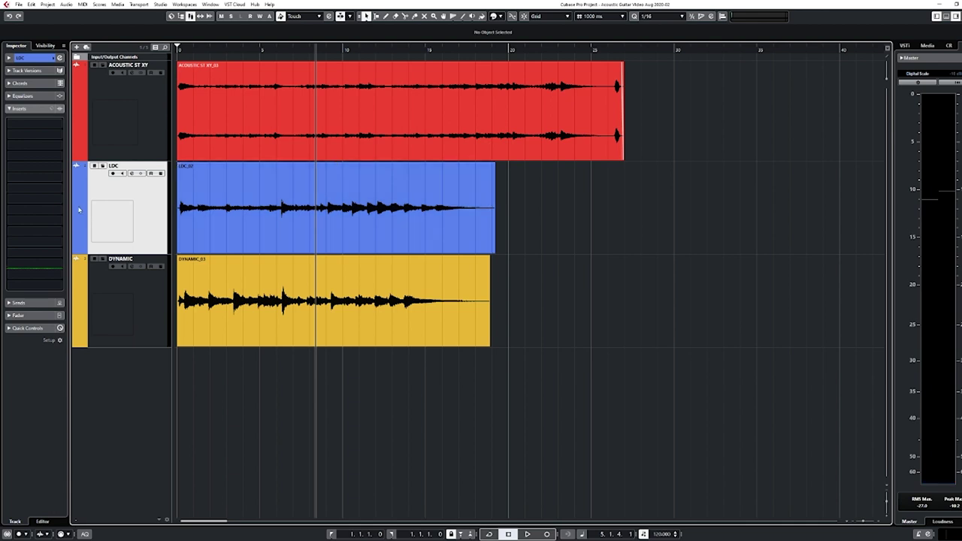
pyautogui.moveTo(295, 50); pyautogui.dragTo(160, 238)
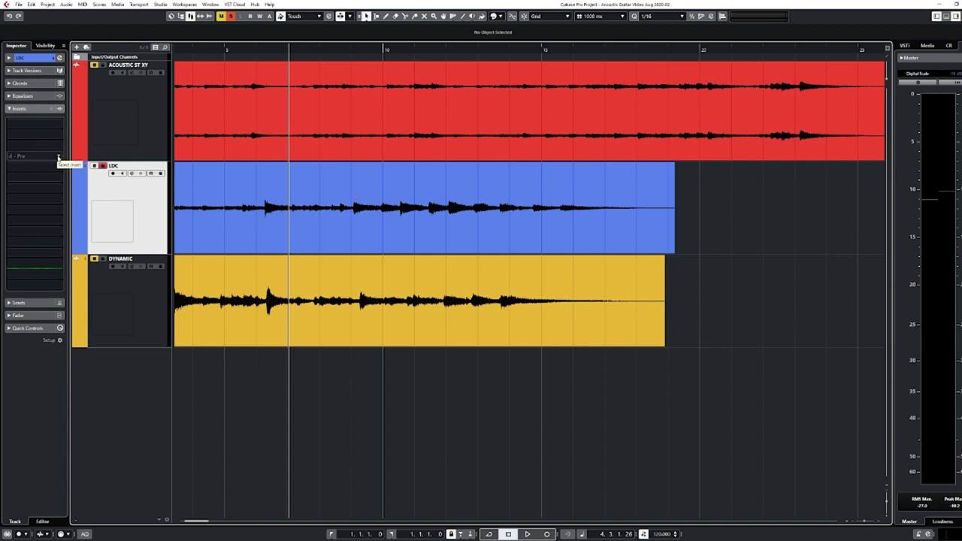
pyautogui.press('space')
pyautogui.click(59, 158)
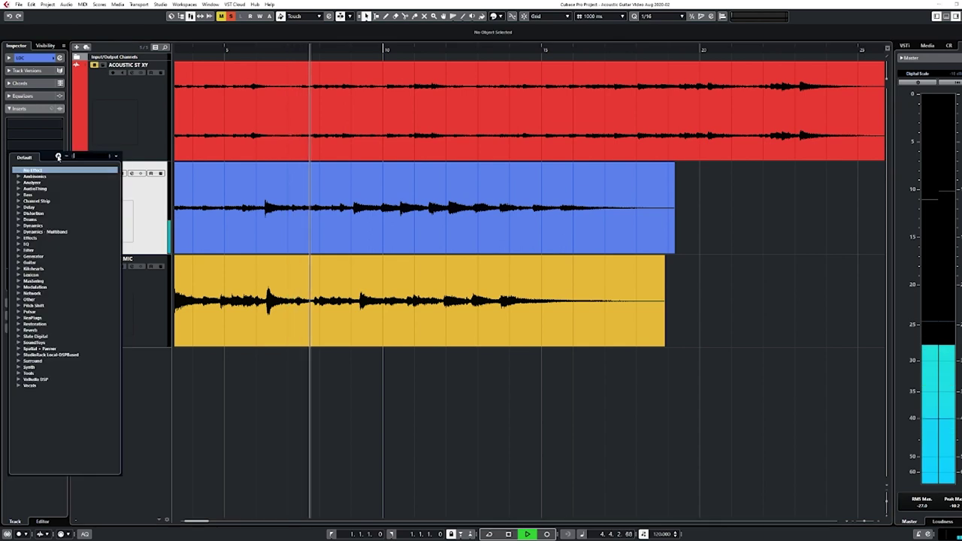
pyautogui.press('Escape')
pyautogui.press('space')
# - Load Pro-Q 3 on LDC via a 'pro' search and add a bell boost of about 5 dB near 85 Hz
pyautogui.click(58, 157)
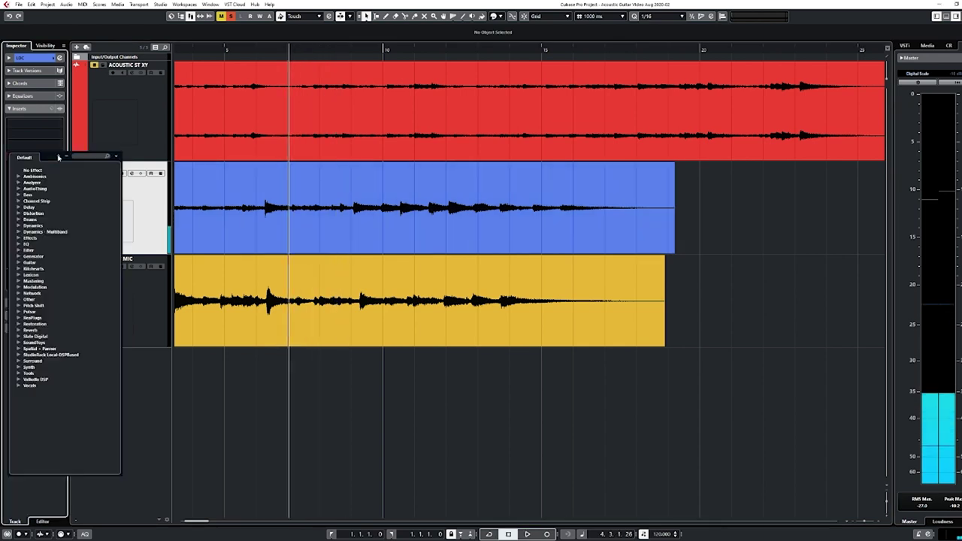
pyautogui.write('pro')
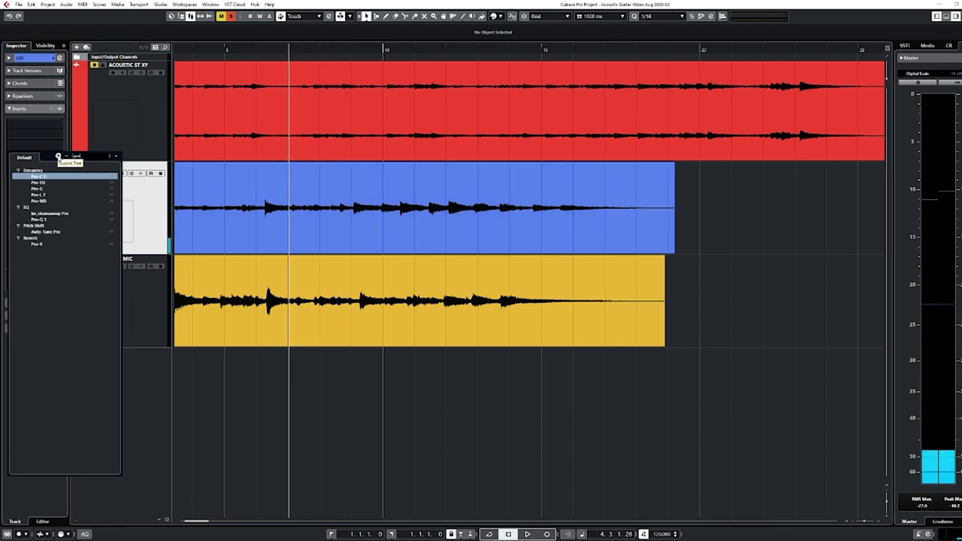
pyautogui.click(46, 219)
pyautogui.moveTo(454, 226); pyautogui.dragTo(492, 160)
pyautogui.press('space')
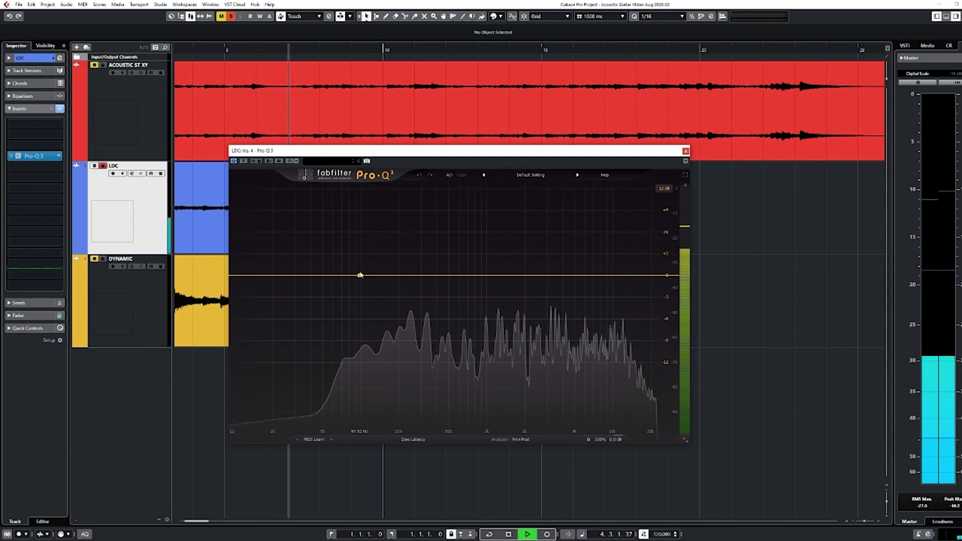
pyautogui.moveTo(360, 277); pyautogui.dragTo(352, 239)
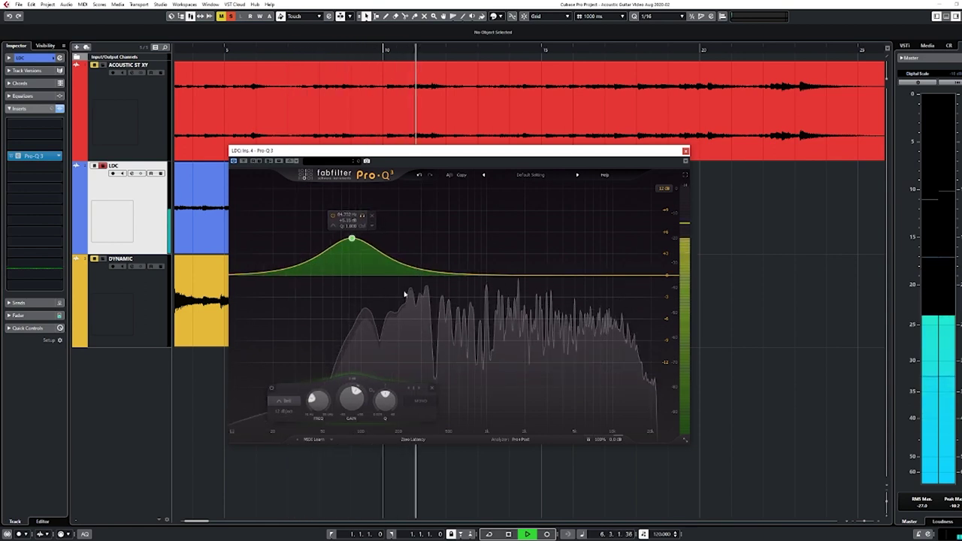
pyautogui.press('space')
pyautogui.click(45, 121)
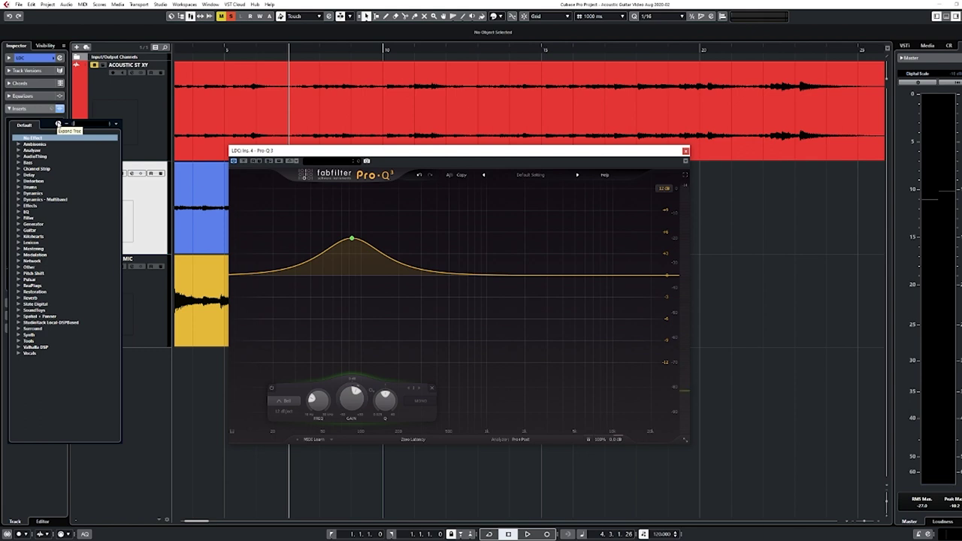
# - Load soothe2 on LDC, moving band 3 to about 2 kHz and the low cut to 279 Hz
pyautogui.write('sooth')
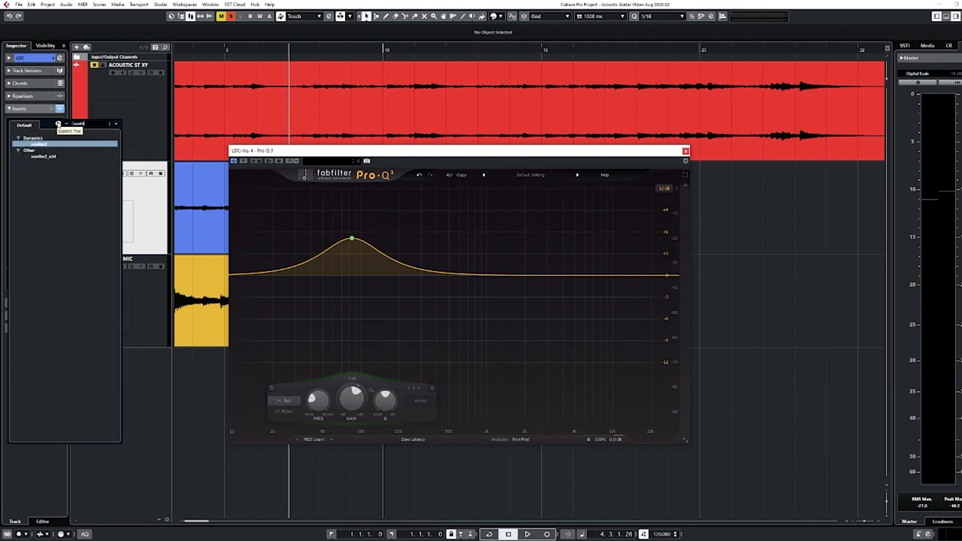
pyautogui.click(76, 158)
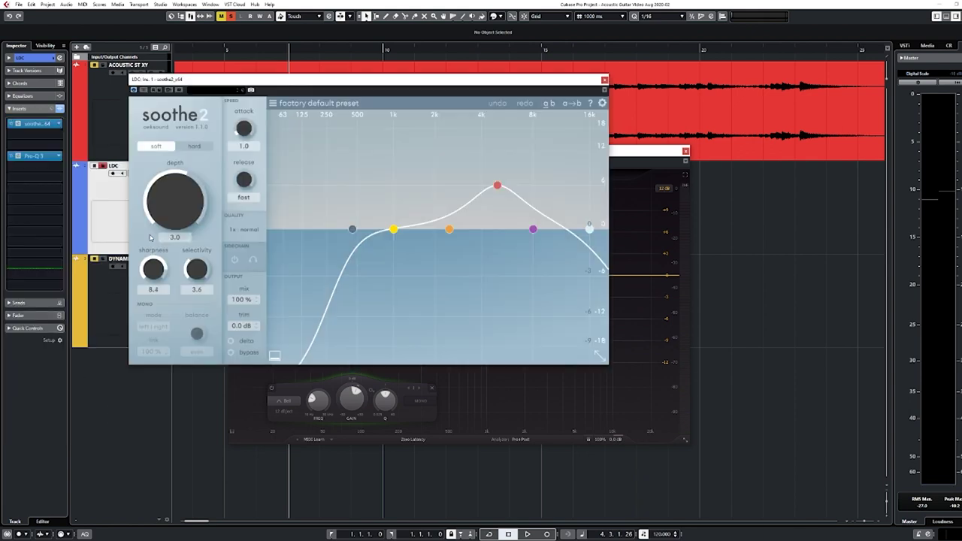
pyautogui.click(495, 187)
pyautogui.press('space')
pyautogui.moveTo(496, 187); pyautogui.dragTo(447, 188)
pyautogui.moveTo(359, 227); pyautogui.dragTo(338, 230)
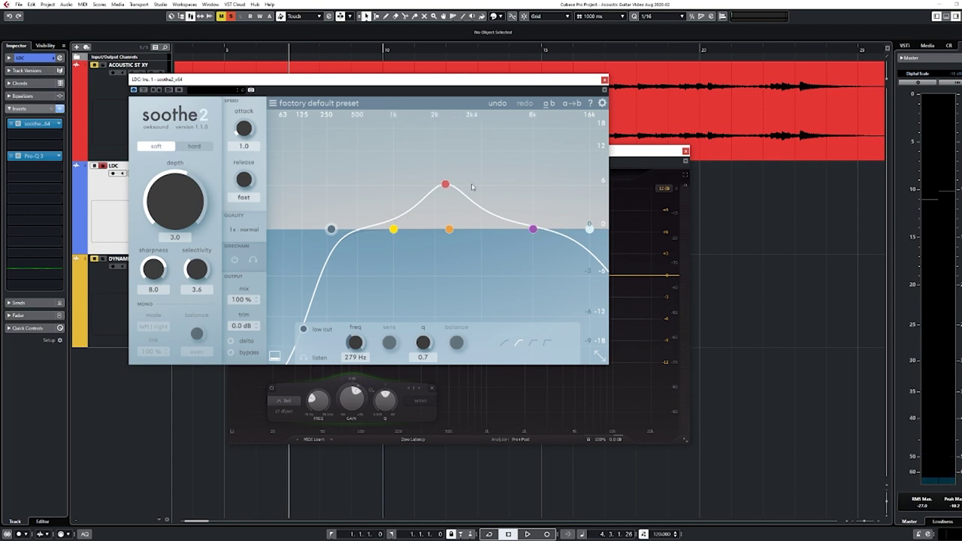
# - Set soothe2's depth to 3.4 while listening, then close the soothe2 and Pro-Q 3 windows
pyautogui.press('space')
pyautogui.moveTo(177, 222); pyautogui.dragTo(177, 215)
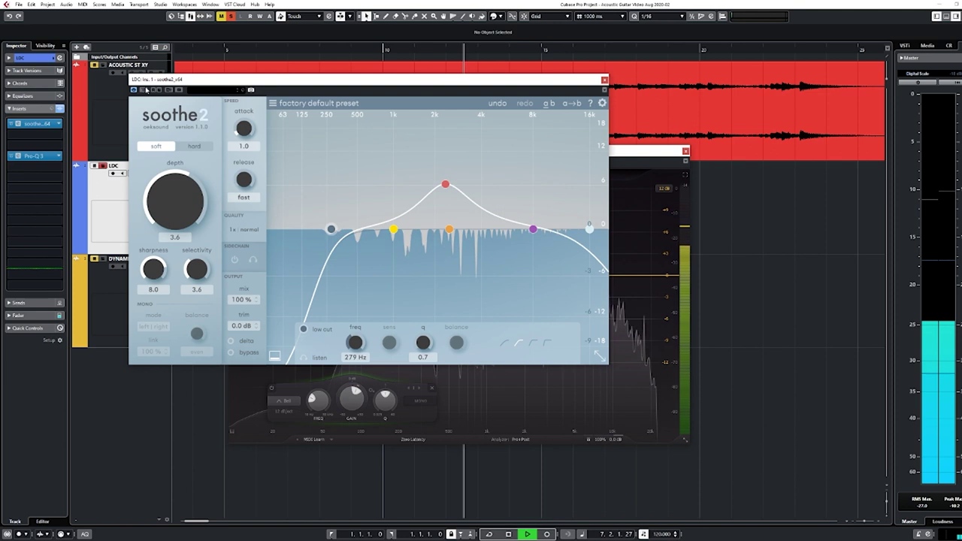
pyautogui.moveTo(188, 194); pyautogui.dragTo(189, 219)
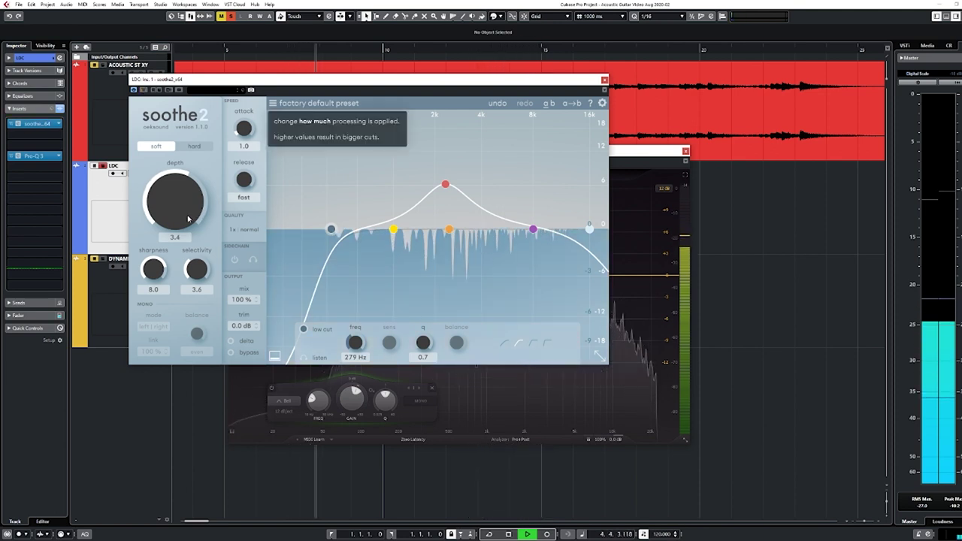
pyautogui.press('space')
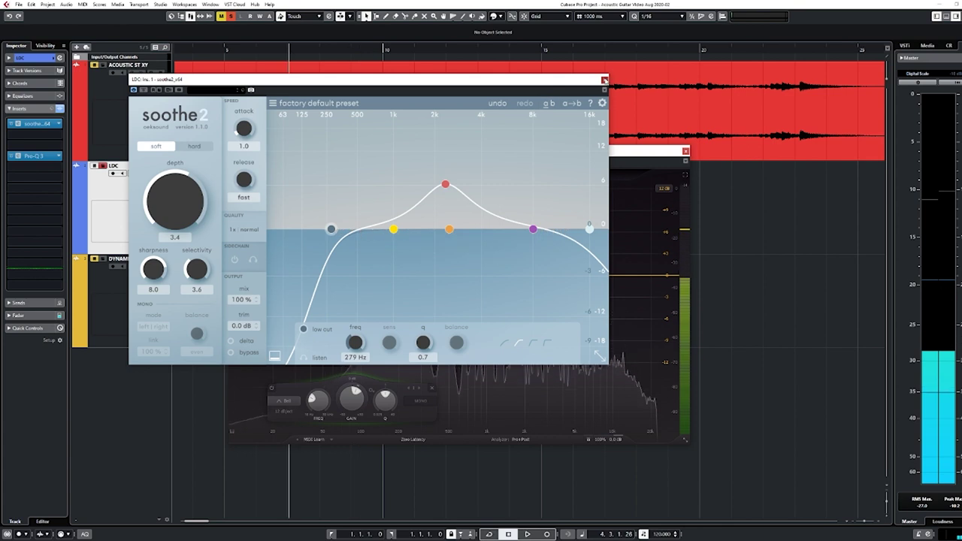
pyautogui.click(604, 80)
pyautogui.click(686, 151)
pyautogui.click(248, 291)
# - Load Pro-Q 3 into a DYNAMIC track insert via a 'pro' search and start playback
pyautogui.press('g')
pyautogui.press('g')
pyautogui.press('g')
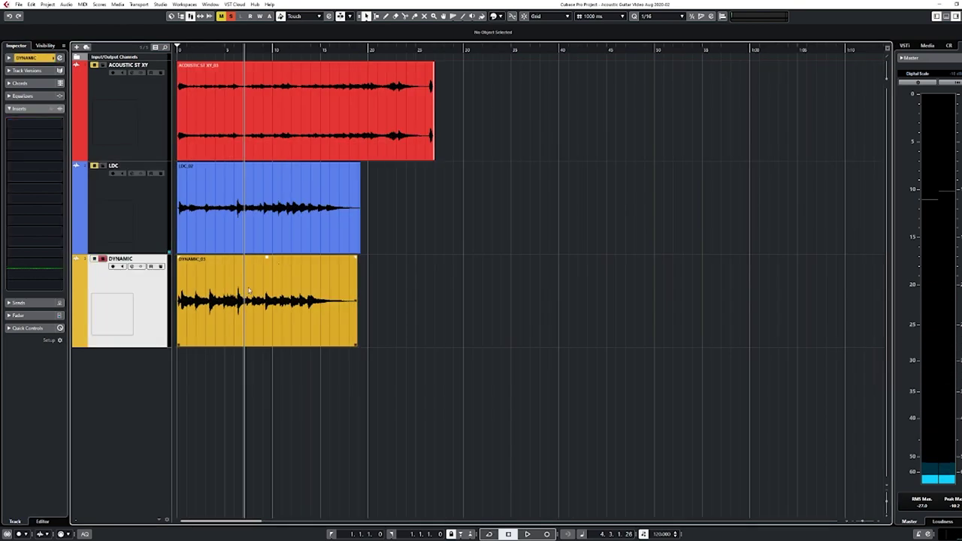
pyautogui.press('h')
pyautogui.press('h')
pyautogui.press('h')
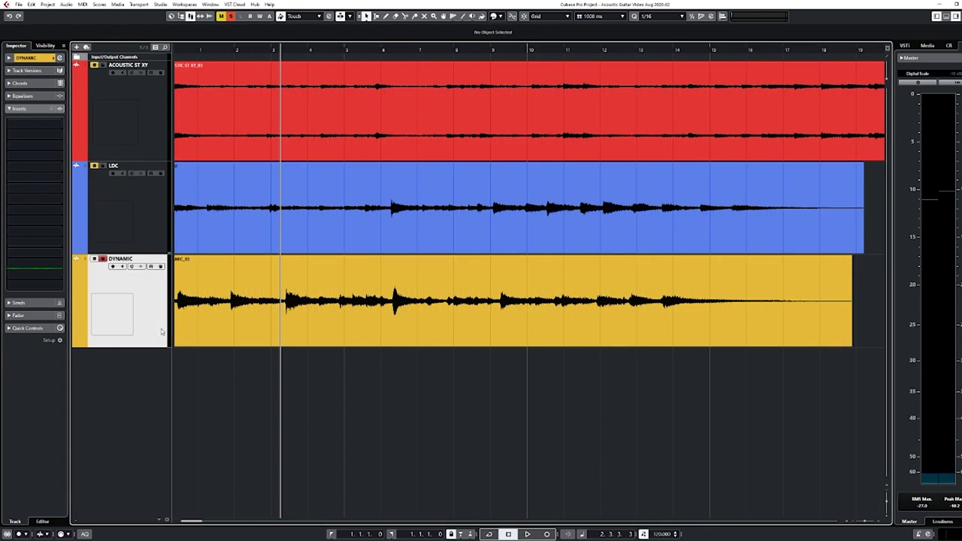
pyautogui.press('space')
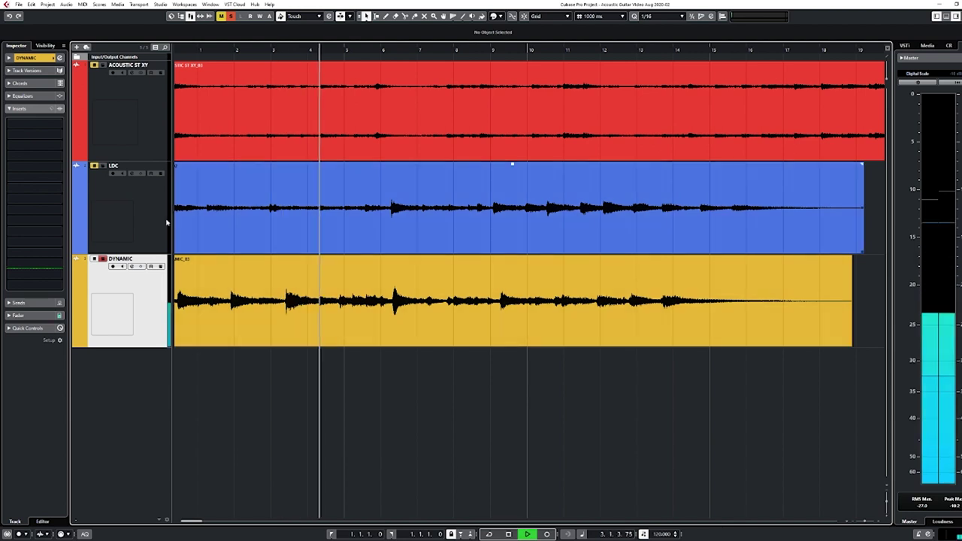
pyautogui.press('space')
pyautogui.click(58, 133)
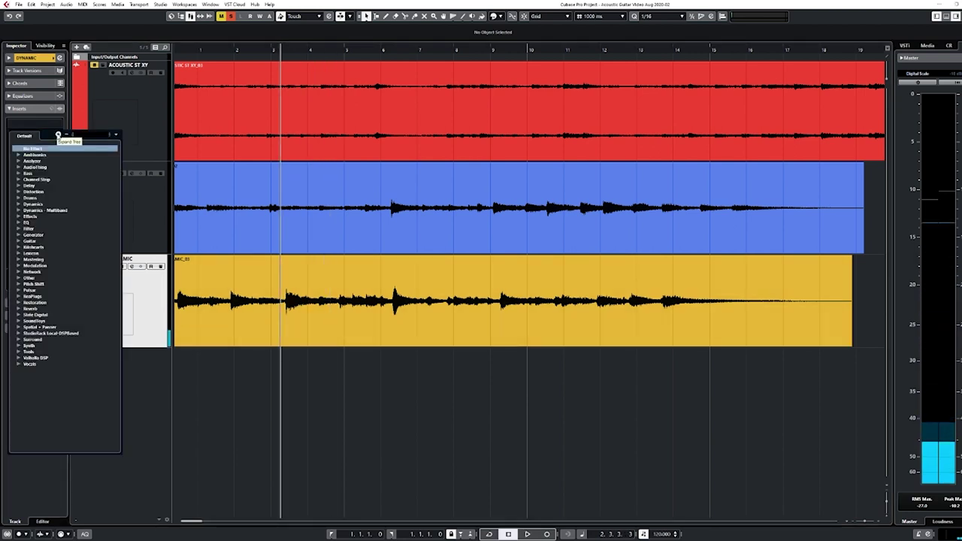
pyautogui.write('pro')
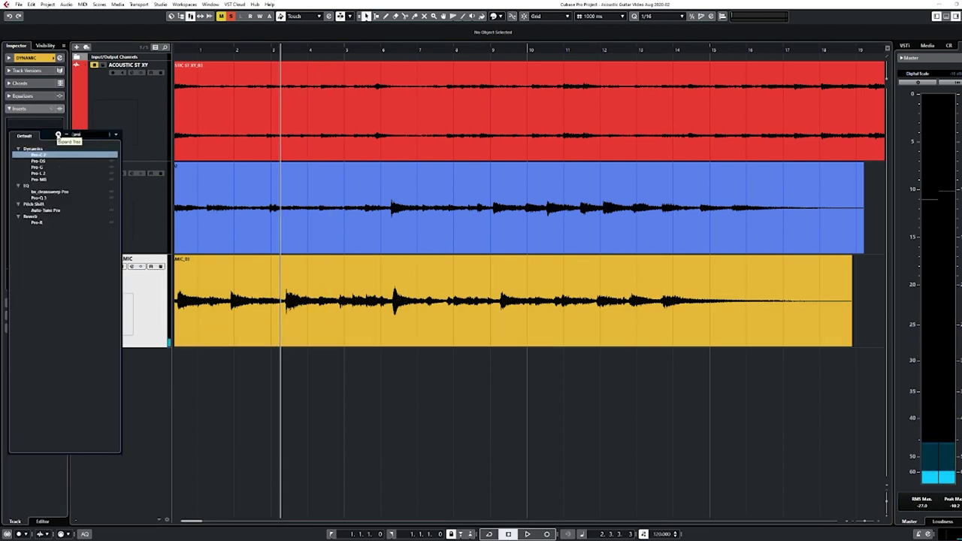
pyautogui.click(43, 198)
pyautogui.press('space')
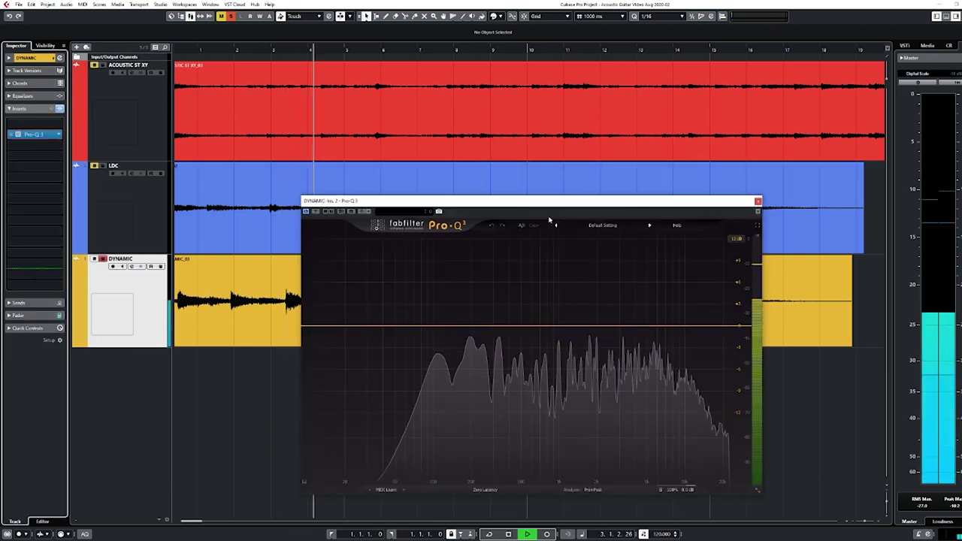
# - Create a small bell cut of about -1.2 dB in Pro-Q 3 and audition it
pyautogui.moveTo(534, 201); pyautogui.dragTo(489, 174)
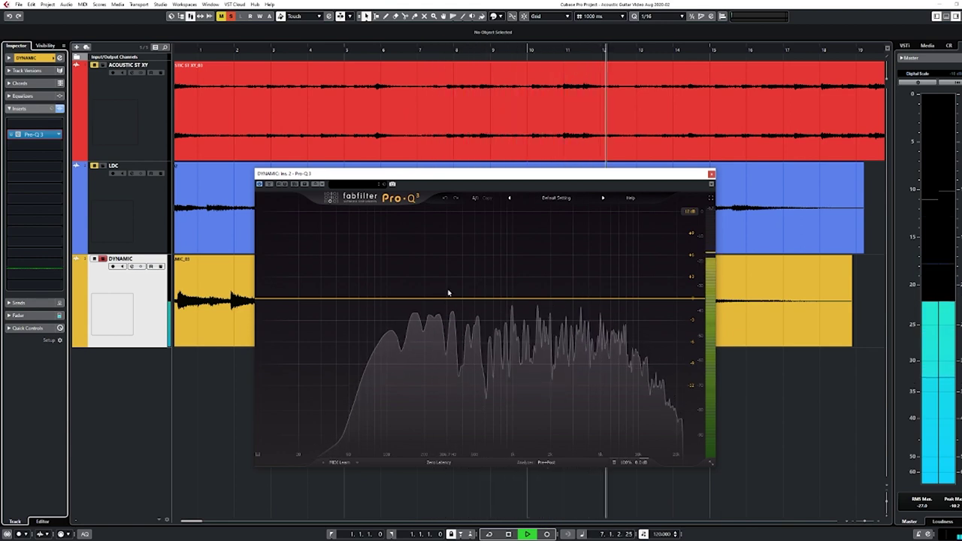
pyautogui.press('space')
pyautogui.moveTo(449, 299); pyautogui.dragTo(451, 306)
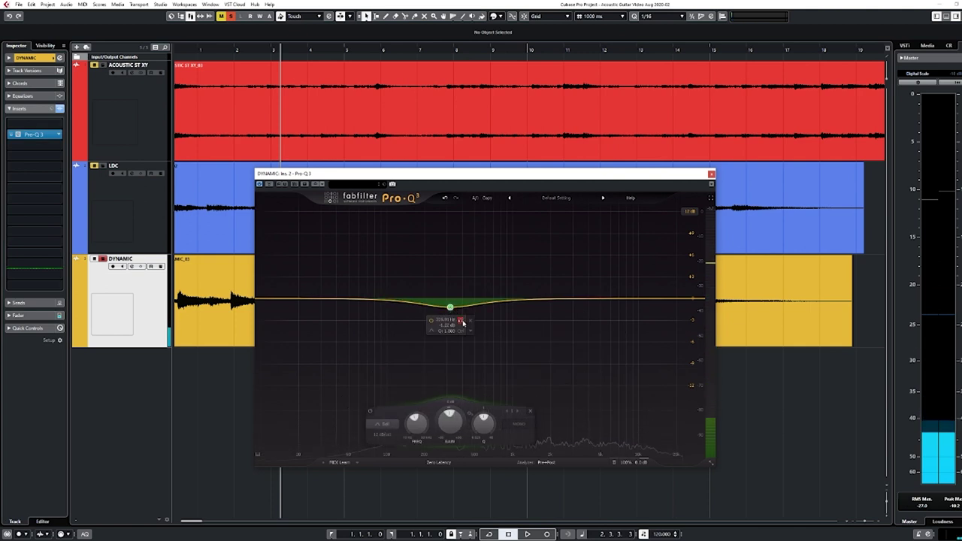
pyautogui.press('space')
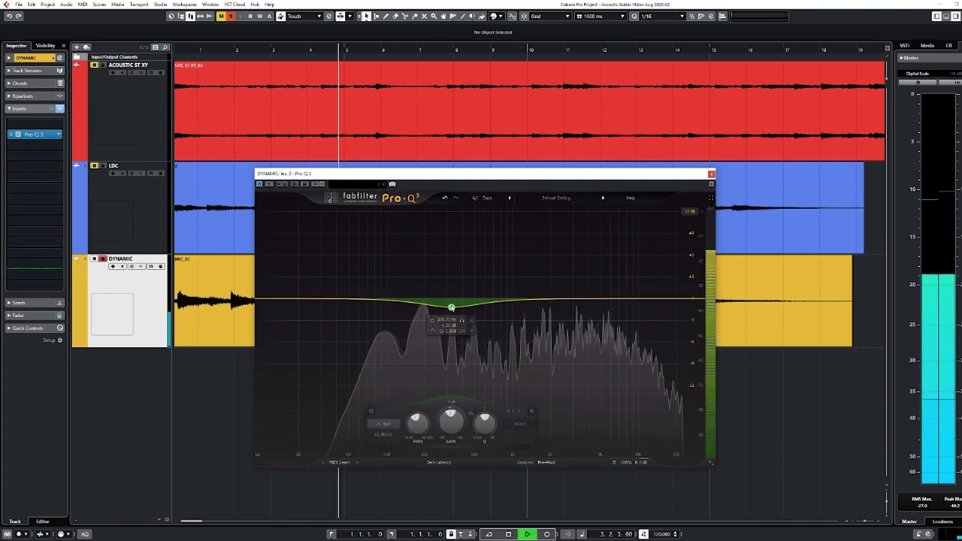
pyautogui.press('space')
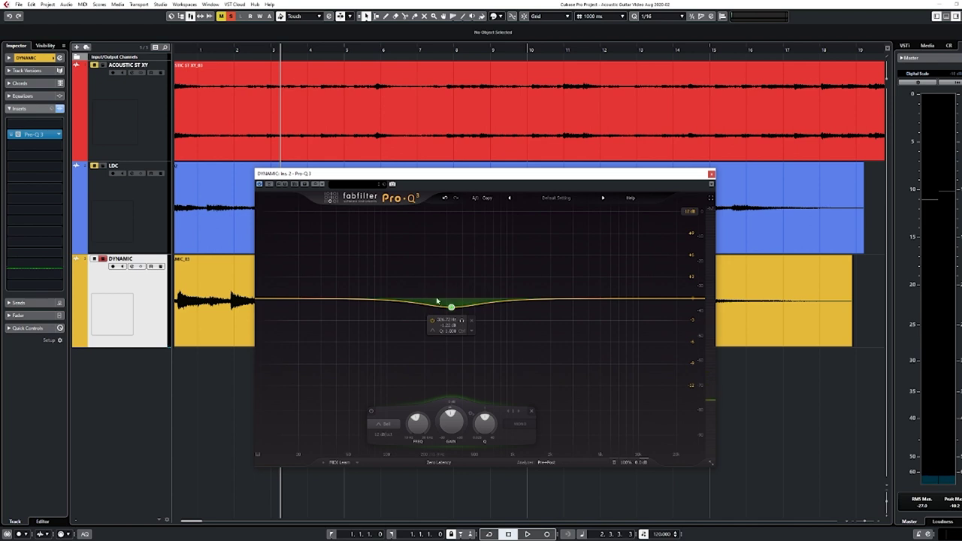
# - Move the cut down to about 272 Hz at -2.6 dB and add a gentle boost near 99 Hz
pyautogui.moveTo(456, 310); pyautogui.dragTo(448, 308)
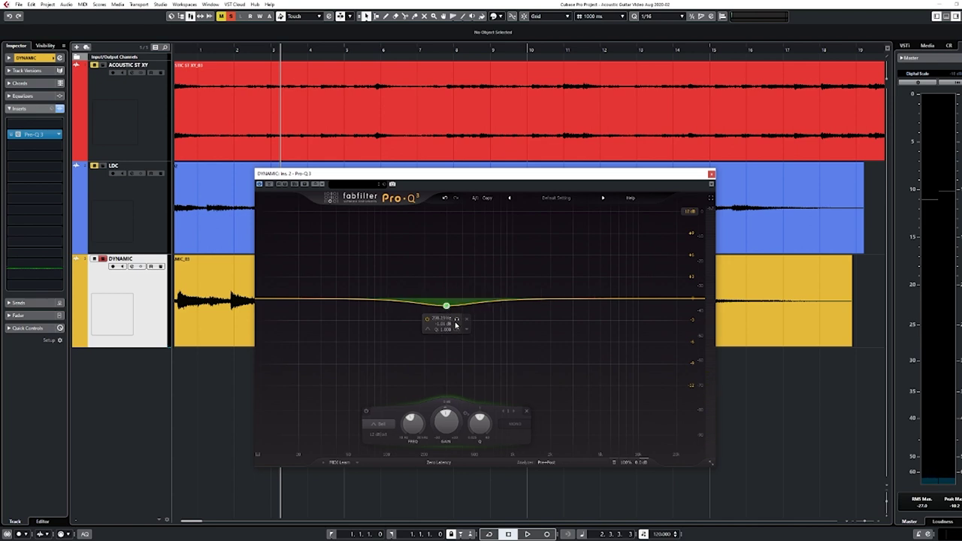
pyautogui.moveTo(447, 306); pyautogui.dragTo(442, 318)
pyautogui.press('space')
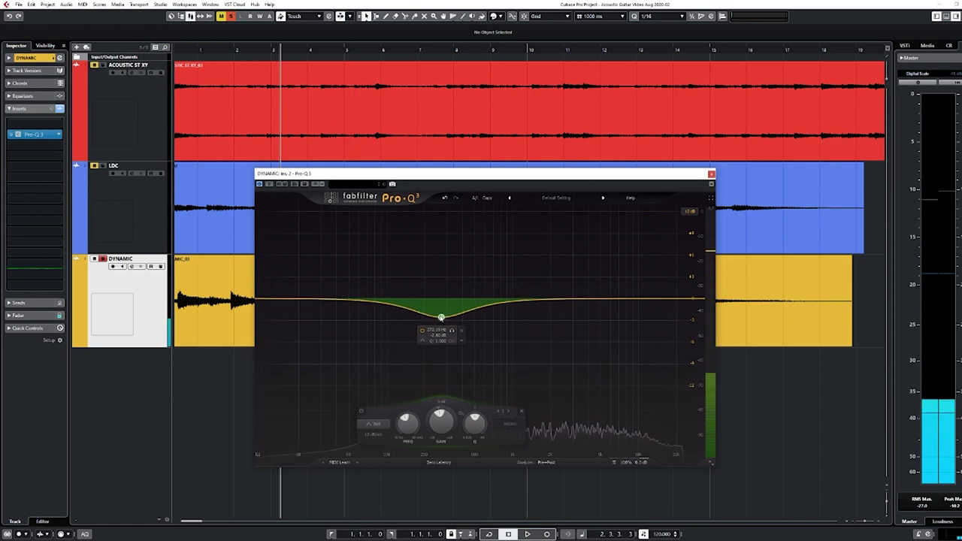
pyautogui.press('space')
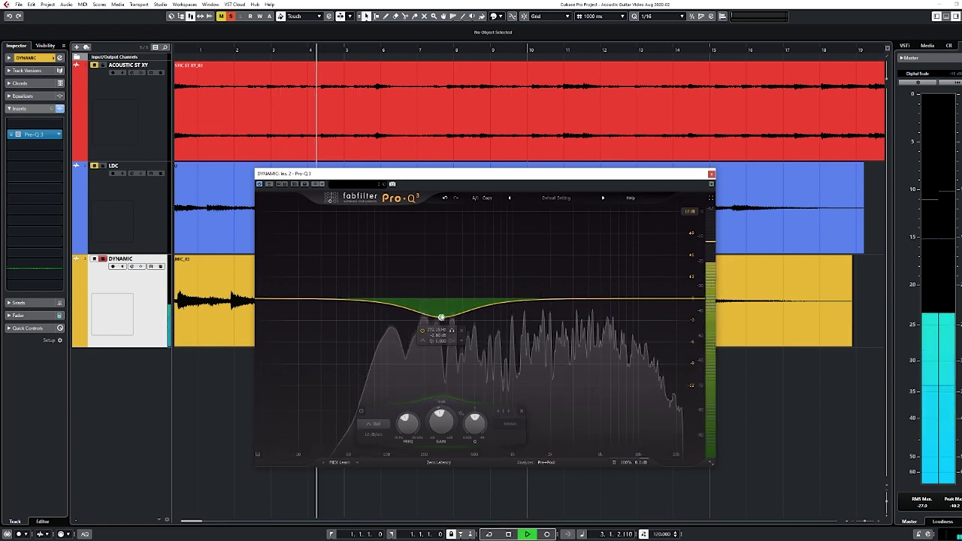
pyautogui.press('space')
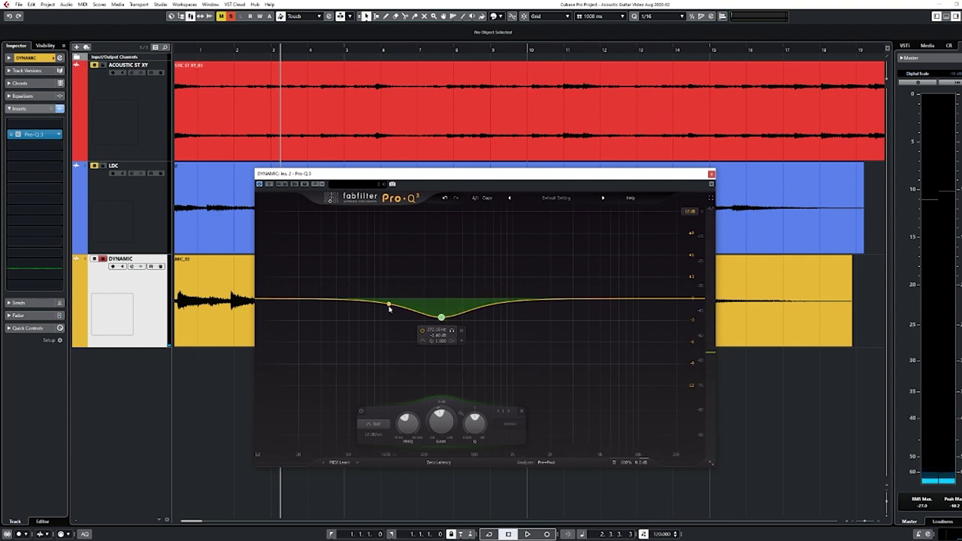
pyautogui.moveTo(388, 308); pyautogui.dragTo(382, 285)
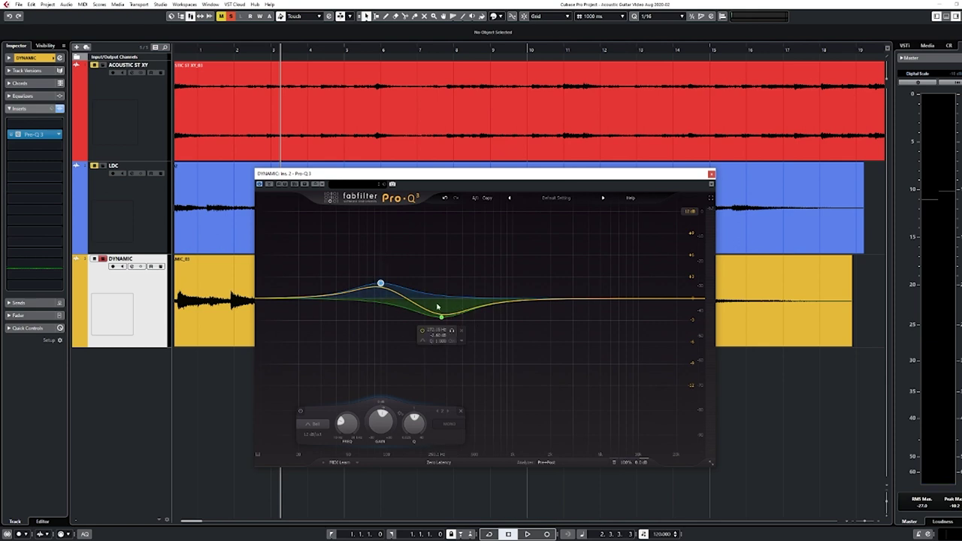
# - Raise the boost to about +2.4 dB near 94 Hz, drop the cut to 252 Hz, and move Pro-Q 3 to slot 2
pyautogui.moveTo(382, 285)
pyautogui.press('space')
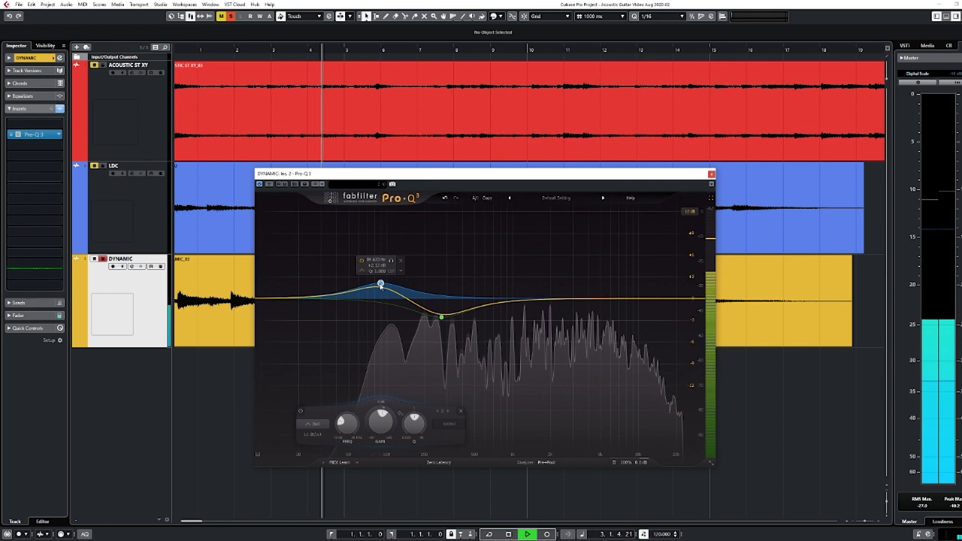
pyautogui.moveTo(382, 285); pyautogui.dragTo(383, 277)
pyautogui.moveTo(441, 318); pyautogui.dragTo(437, 323)
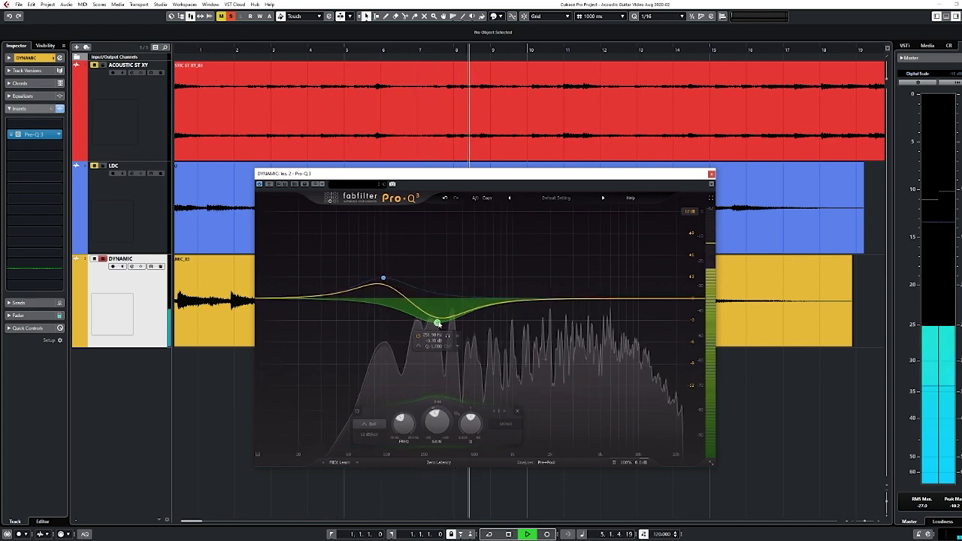
pyautogui.moveTo(383, 281)
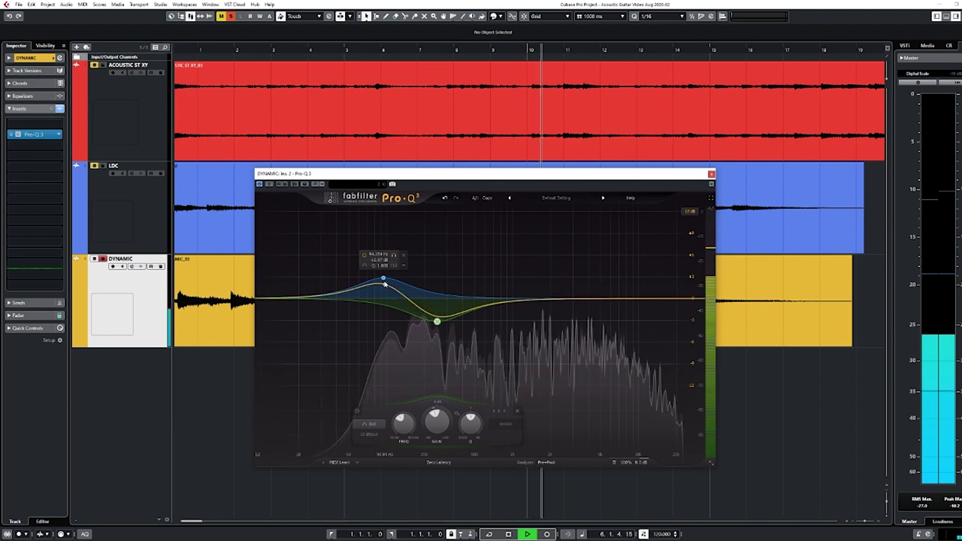
pyautogui.click(383, 280)
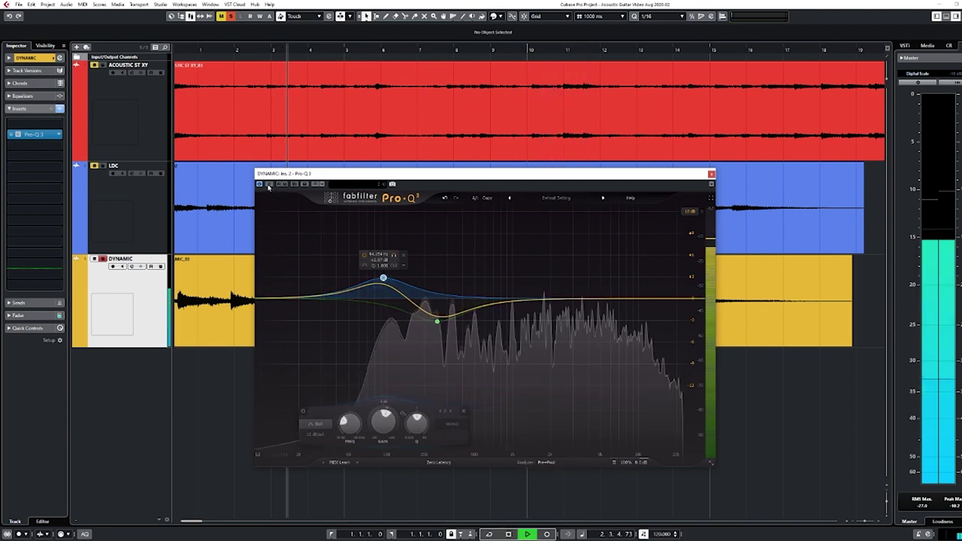
pyautogui.press('space')
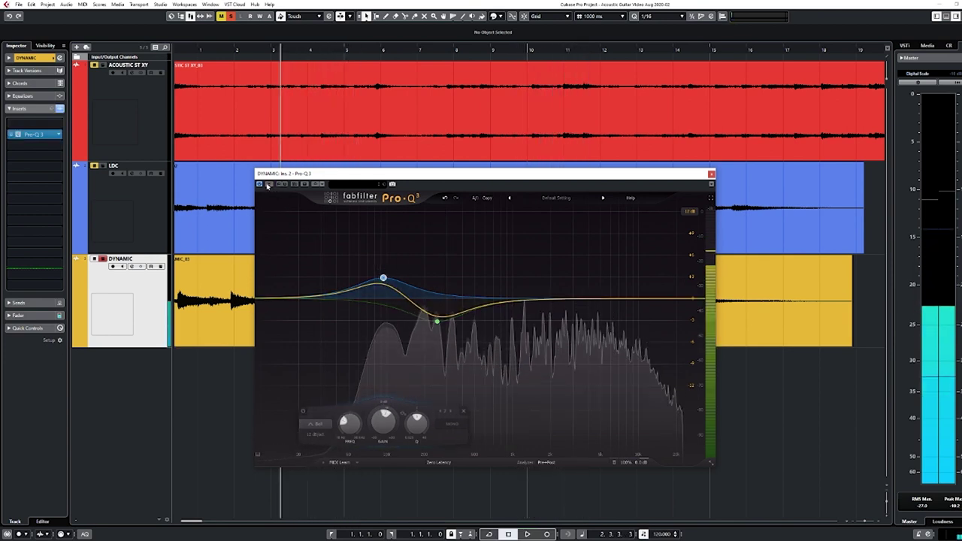
pyautogui.moveTo(34, 134); pyautogui.dragTo(61, 125)
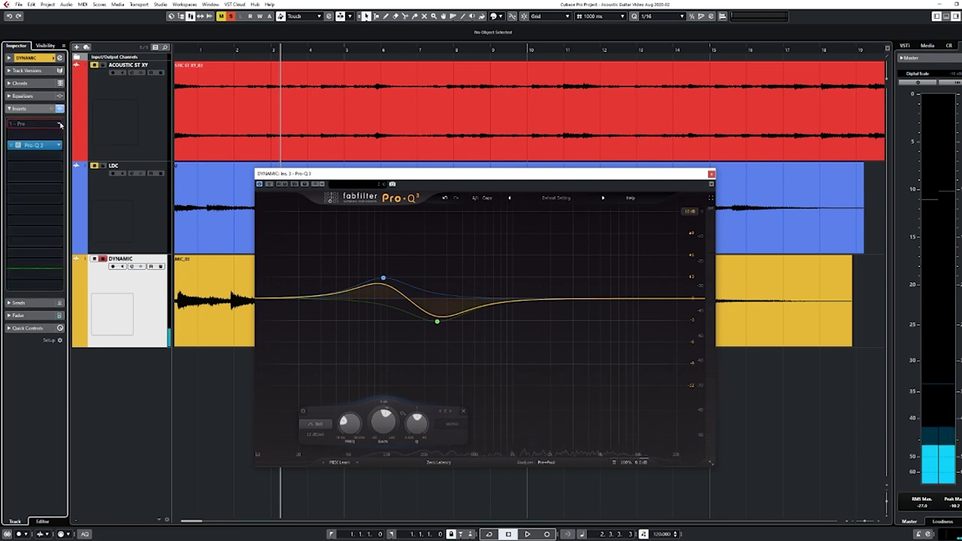
# - Load soothe2 into the first insert, lower its low cut to about 38 Hz, and shift its bands lower
pyautogui.click(61, 124)
pyautogui.write('soothe')
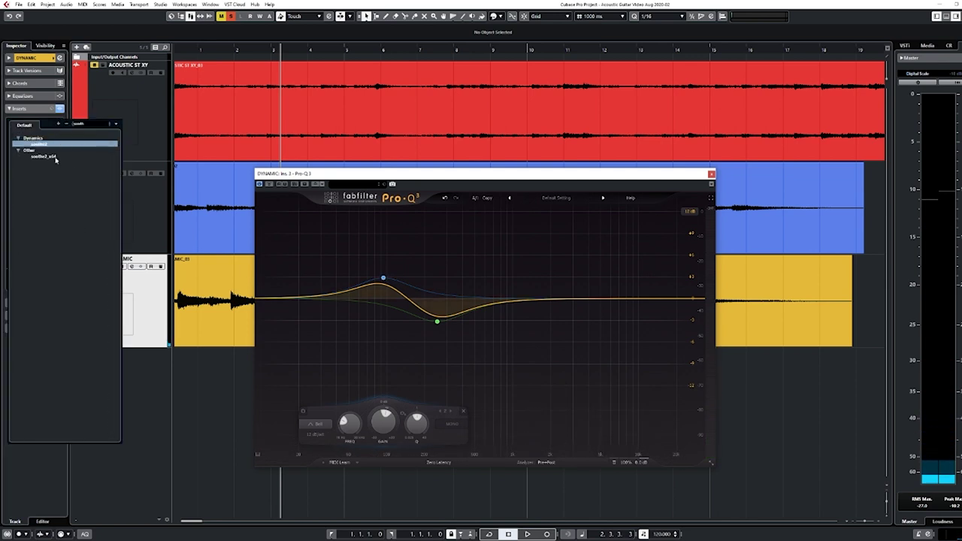
pyautogui.click(49, 156)
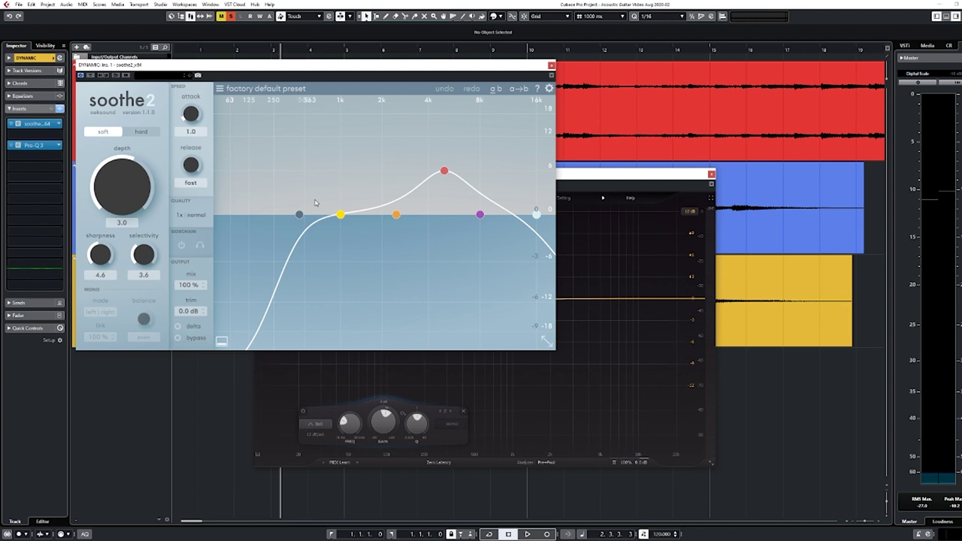
pyautogui.moveTo(299, 214); pyautogui.dragTo(220, 215)
pyautogui.moveTo(445, 172); pyautogui.dragTo(288, 188)
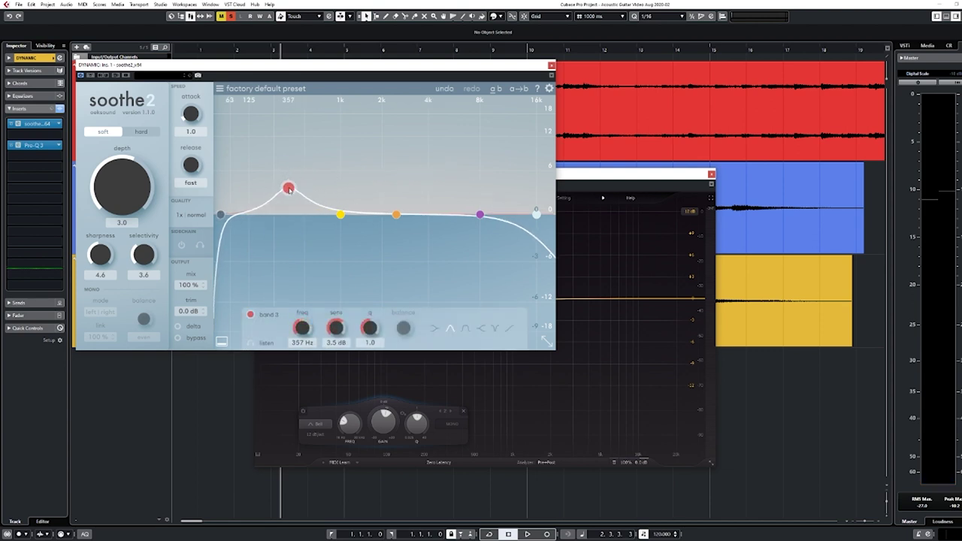
pyautogui.press('space')
pyautogui.moveTo(480, 215); pyautogui.dragTo(433, 215)
pyautogui.click(536, 216)
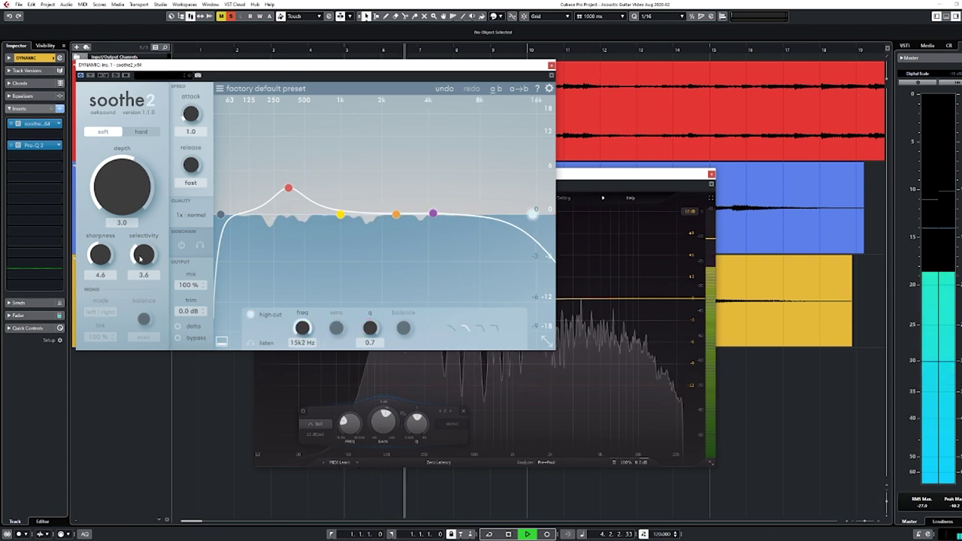
# - Set soothe2 sharpness to 5.8, depth to 6.0 and the high cut around 8k2 Hz
pyautogui.moveTo(105, 260); pyautogui.dragTo(109, 250)
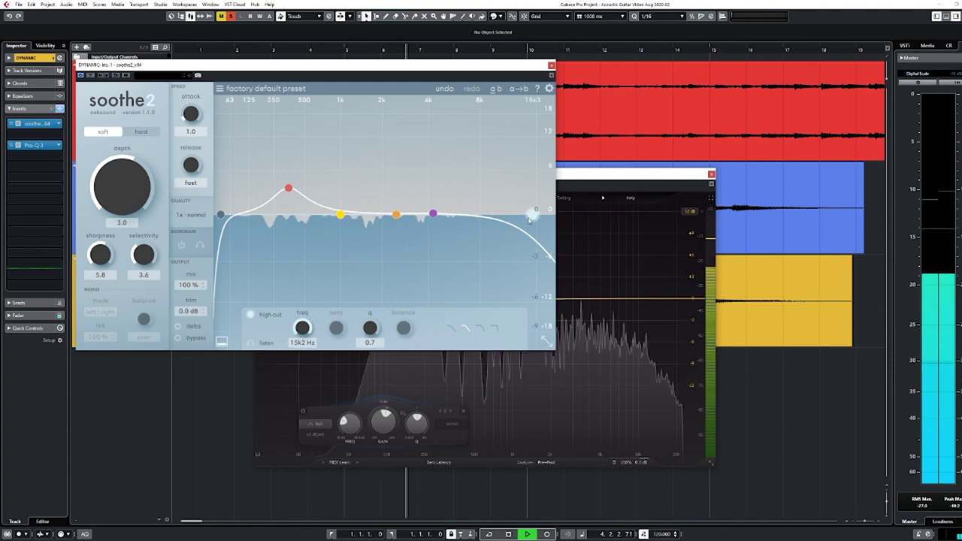
pyautogui.moveTo(134, 199); pyautogui.dragTo(137, 190)
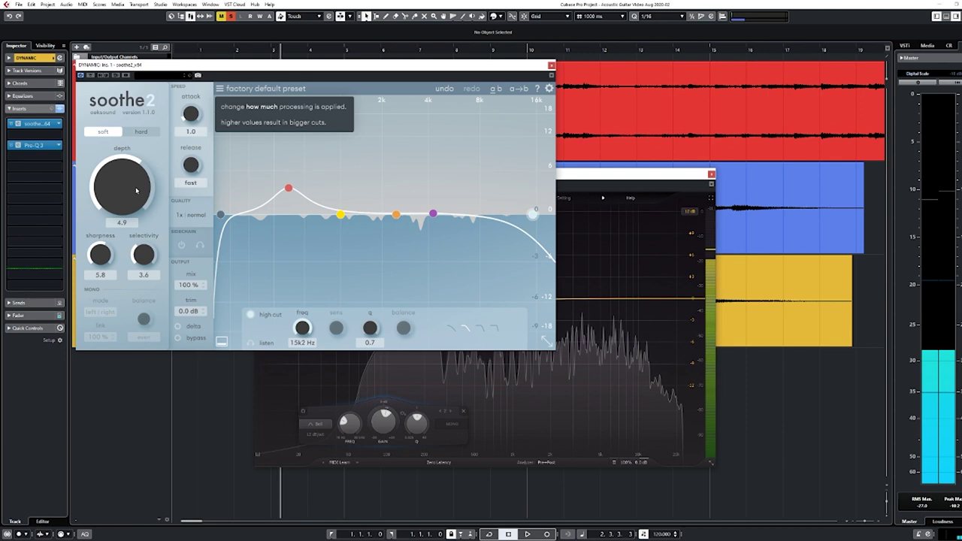
pyautogui.moveTo(537, 220); pyautogui.dragTo(474, 212)
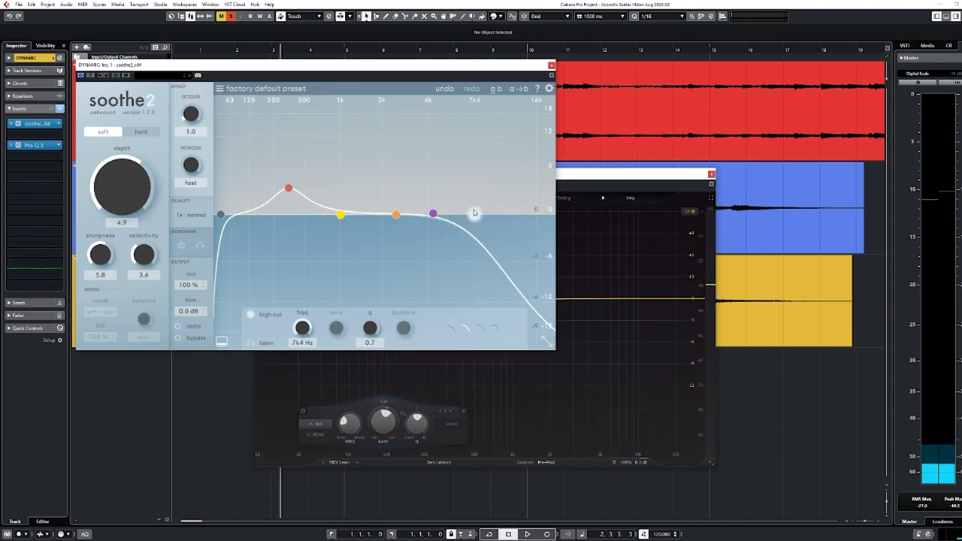
pyautogui.moveTo(474, 212); pyautogui.dragTo(487, 216)
pyautogui.press('space')
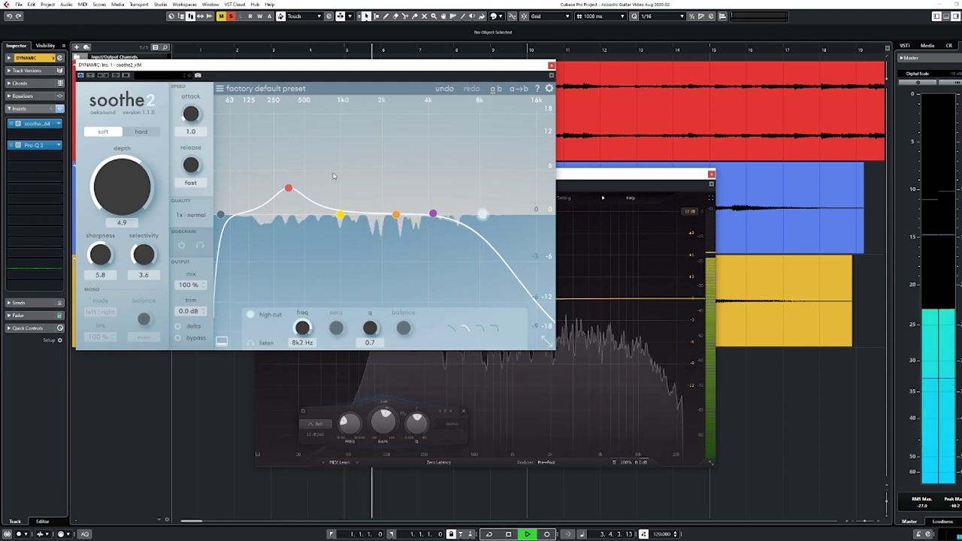
pyautogui.moveTo(140, 211); pyautogui.dragTo(143, 205)
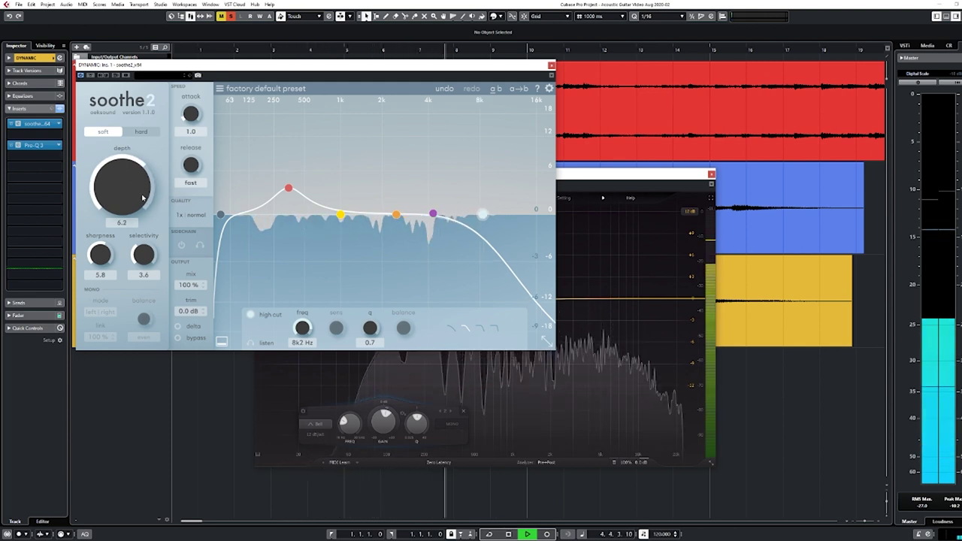
# - Bypass-compare soothe2, close both plugin windows, and check the LDC, ACOUSTIC ST XY and DYNAMIC tracks
pyautogui.click(91, 76)
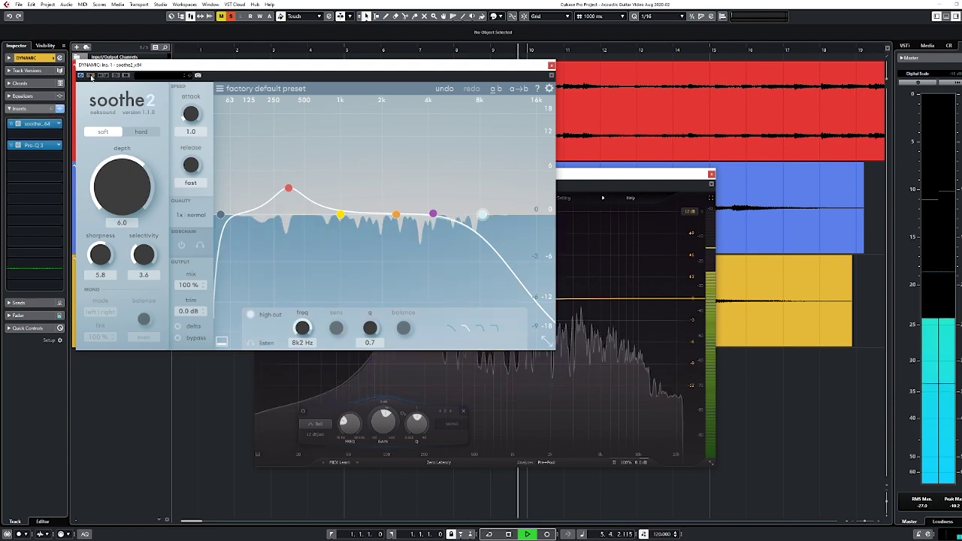
pyautogui.click(552, 65)
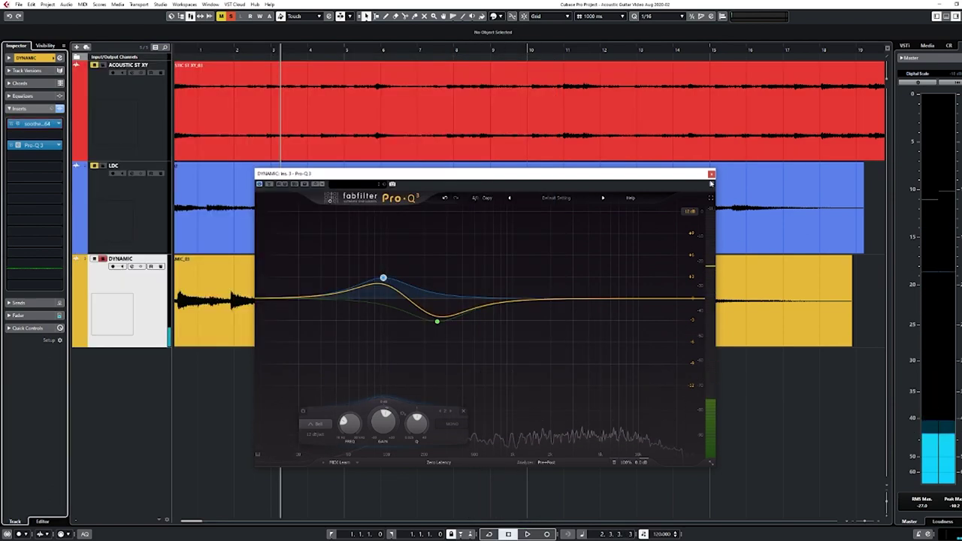
pyautogui.click(712, 174)
pyautogui.click(145, 224)
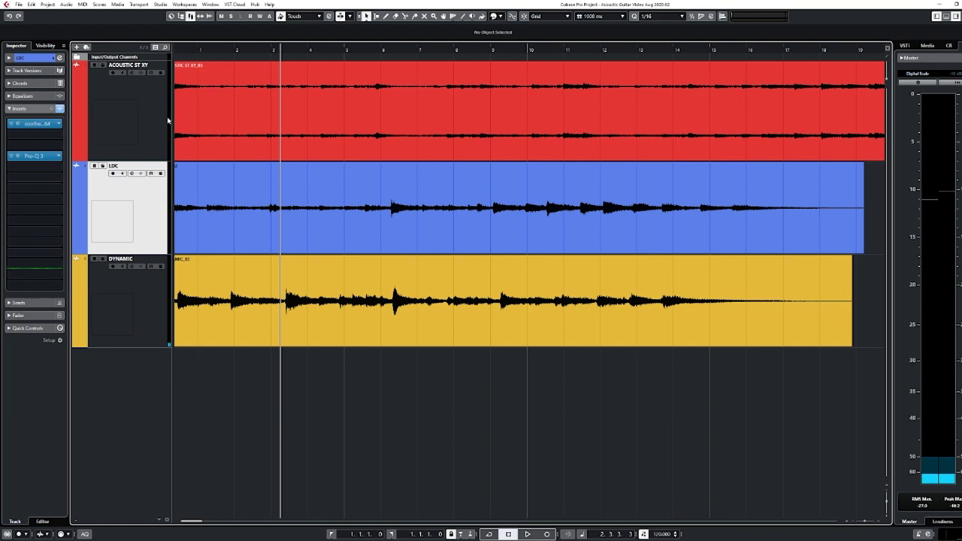
pyautogui.click(167, 121)
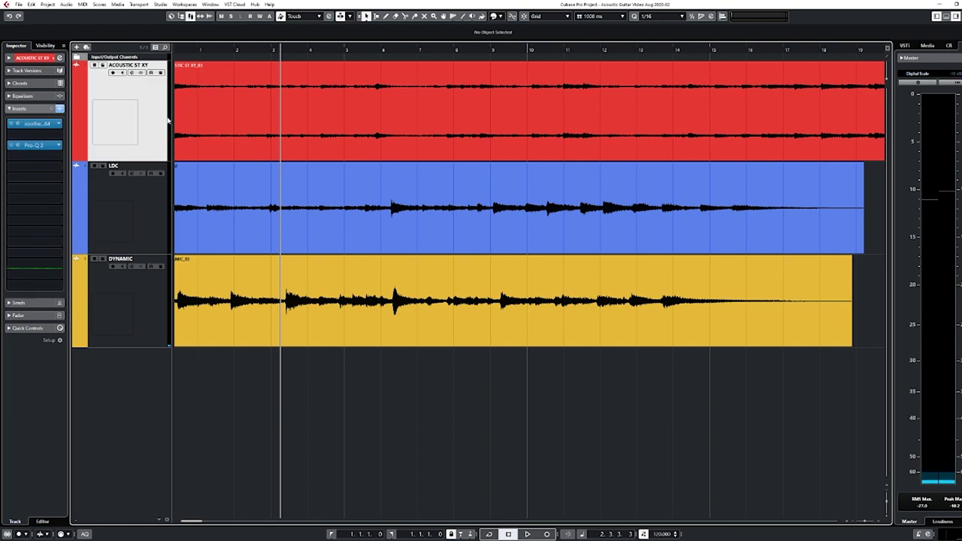
pyautogui.click(145, 323)
# - Create a LEXROOM FX channel running the LexRoom reverb and close its plug-in window
pyautogui.rightClick(145, 330)
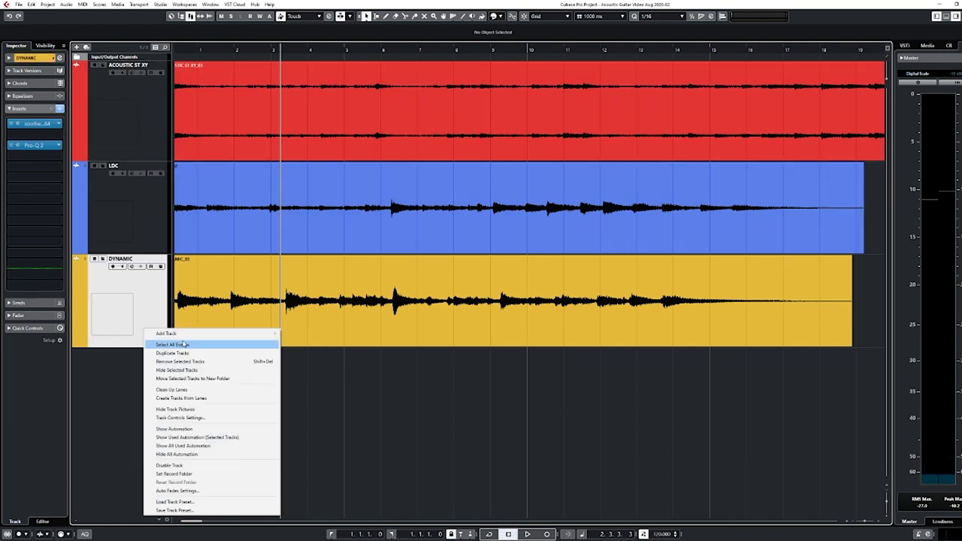
pyautogui.moveTo(173, 333)
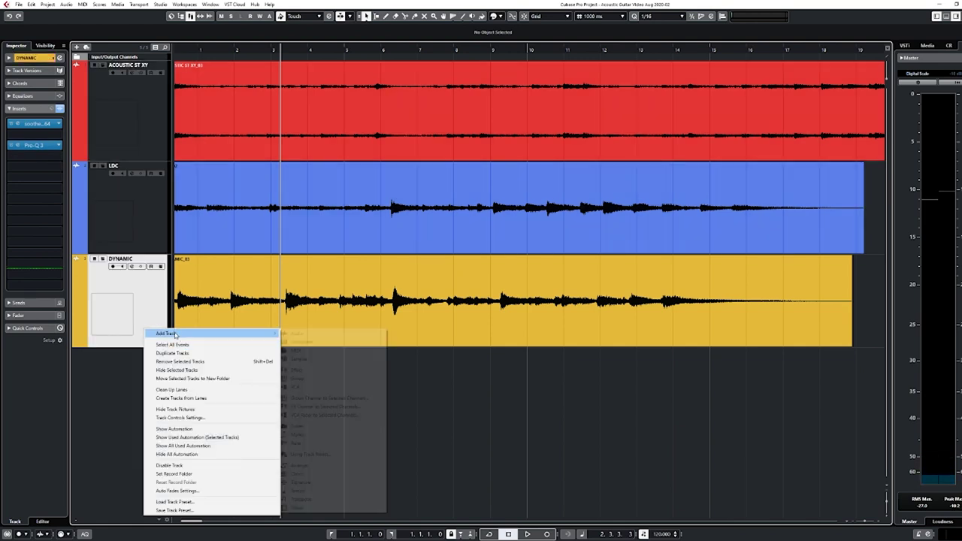
pyautogui.click(316, 370)
pyautogui.click(506, 252)
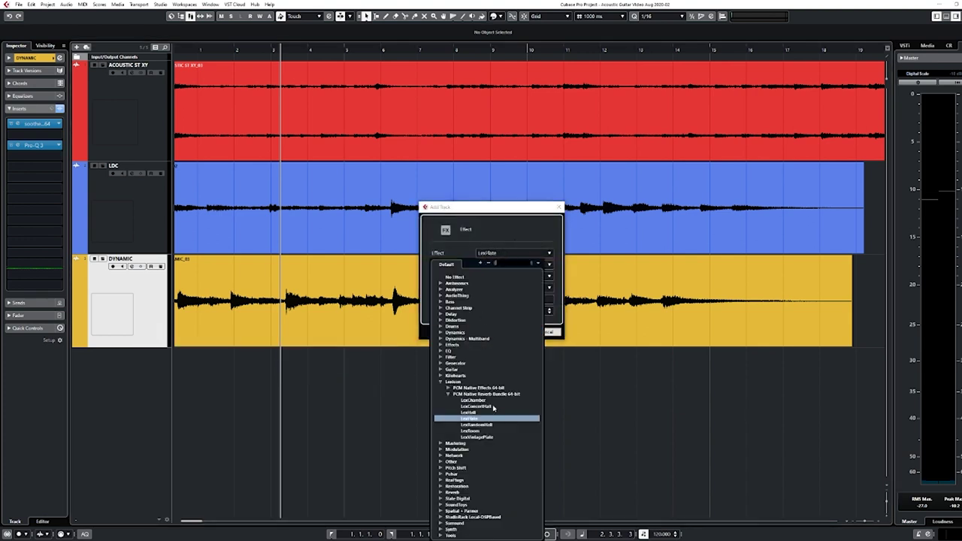
pyautogui.click(475, 430)
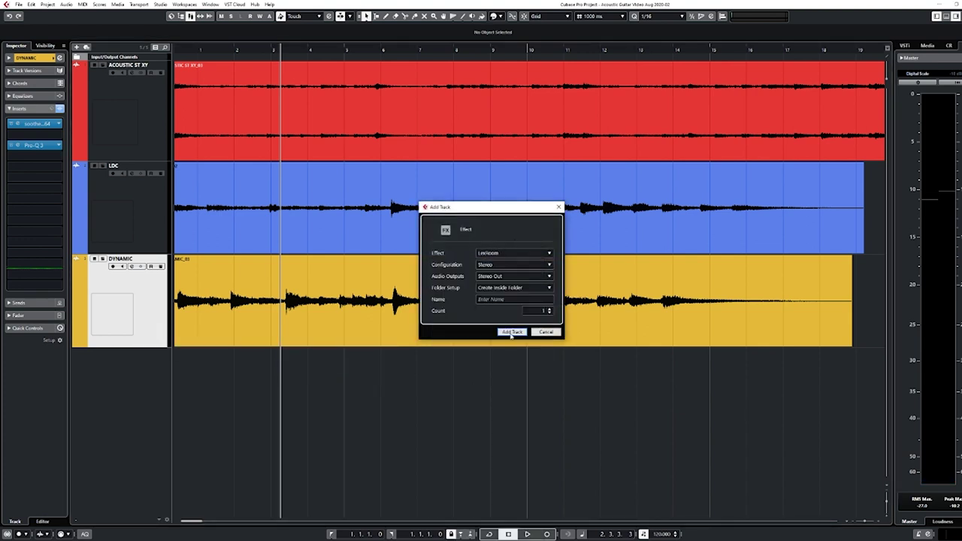
pyautogui.click(501, 301)
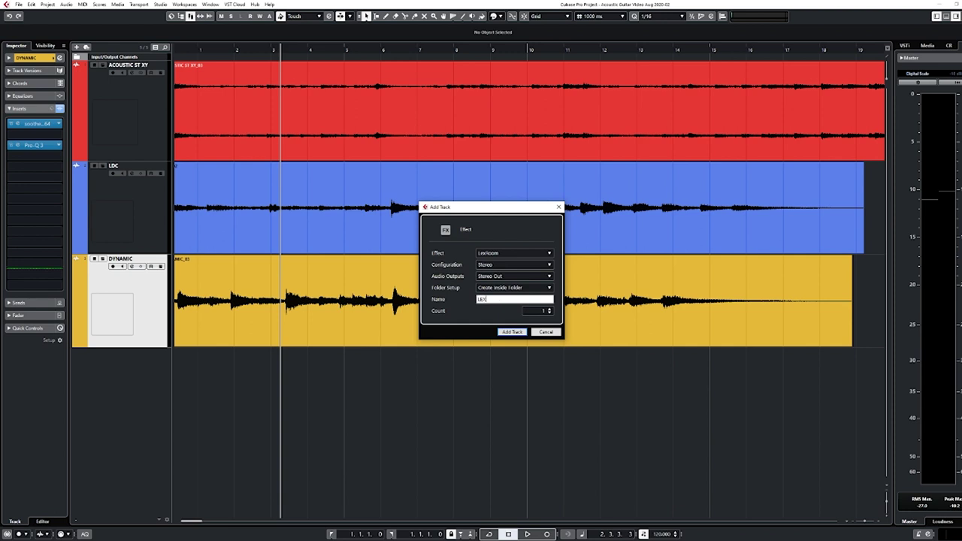
pyautogui.press('Return')
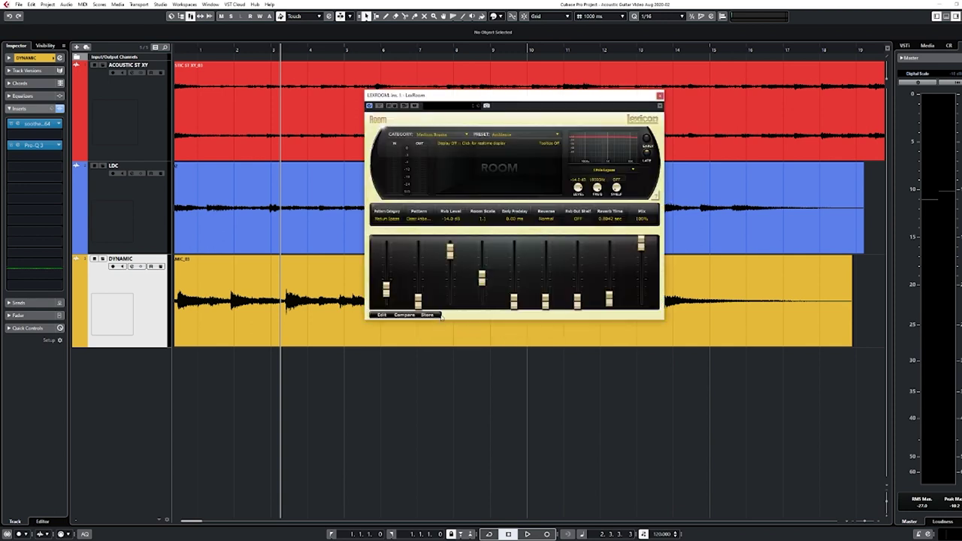
pyautogui.click(659, 96)
# - Route ACOUSTIC ST XY's first send to LEXROOM, solo the track and start playback
pyautogui.click(147, 147)
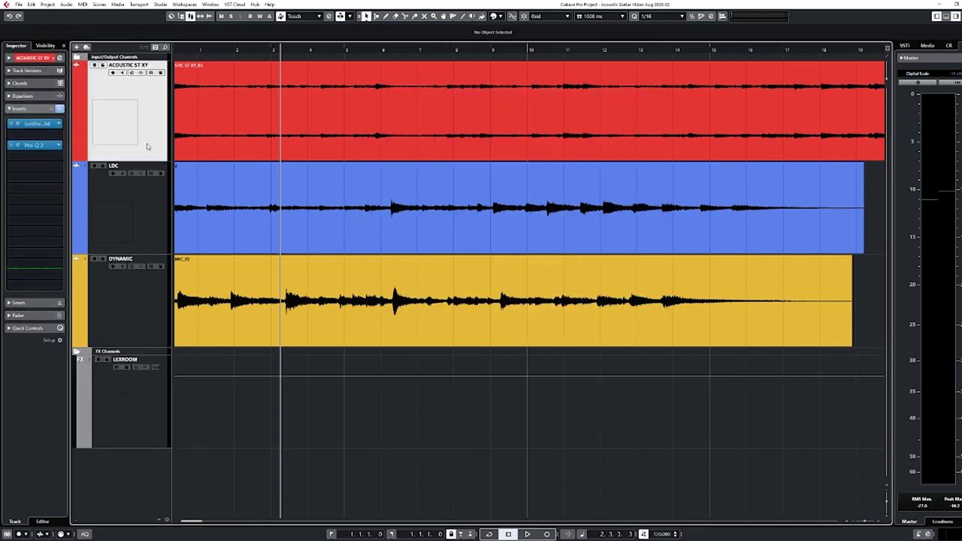
pyautogui.click(22, 302)
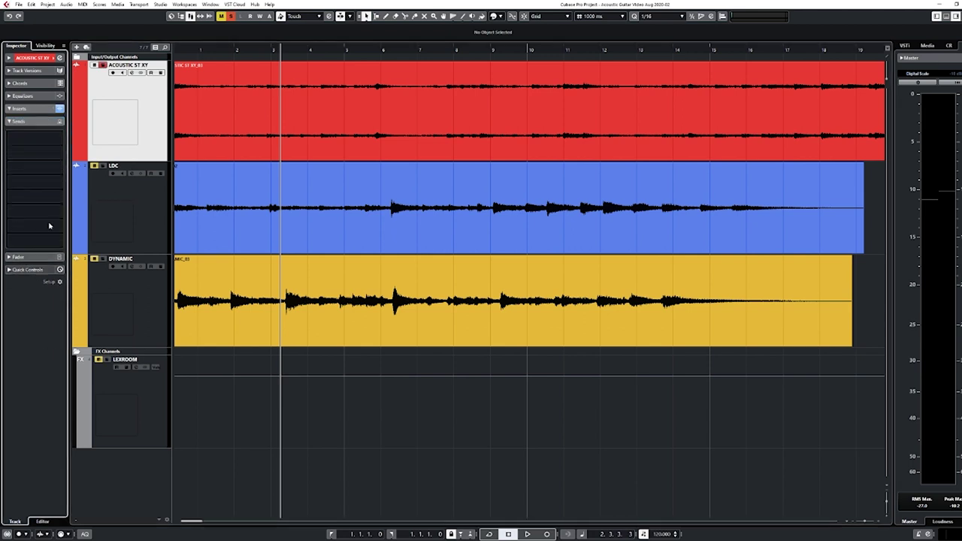
pyautogui.click(59, 139)
pyautogui.click(35, 166)
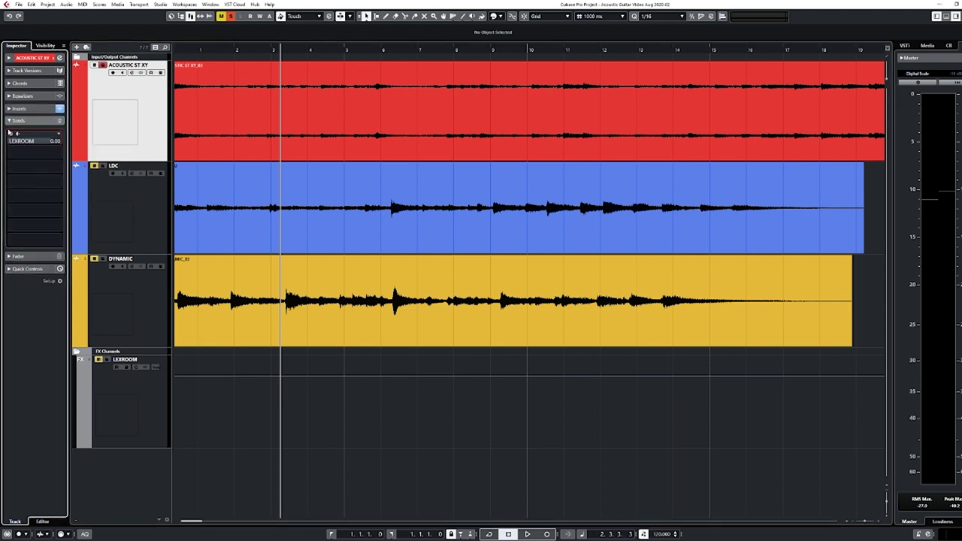
pyautogui.press('s')
pyautogui.press('space')
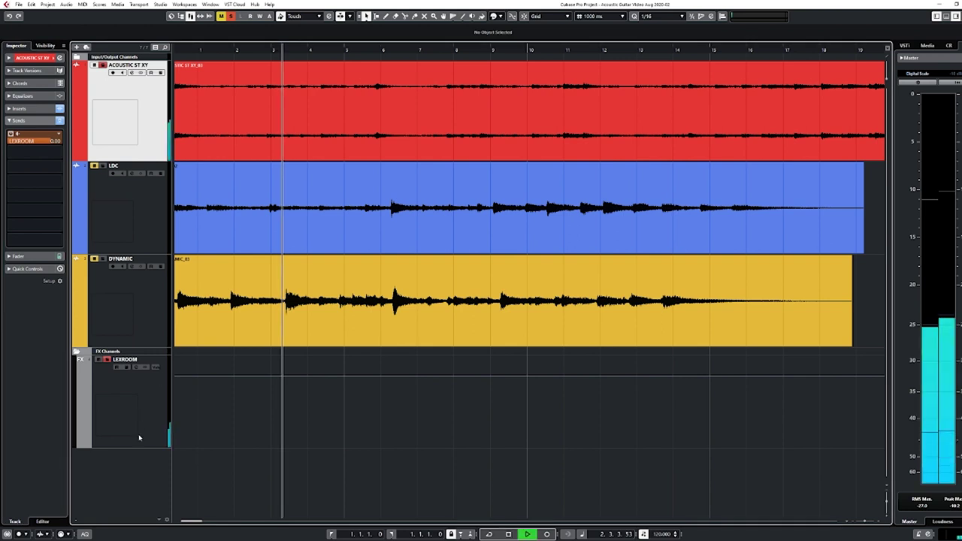
# - Show the LEXROOM channel fader at -3.05 dB and audition the reverb from about bar 15
pyautogui.click(140, 440)
pyautogui.click(30, 292)
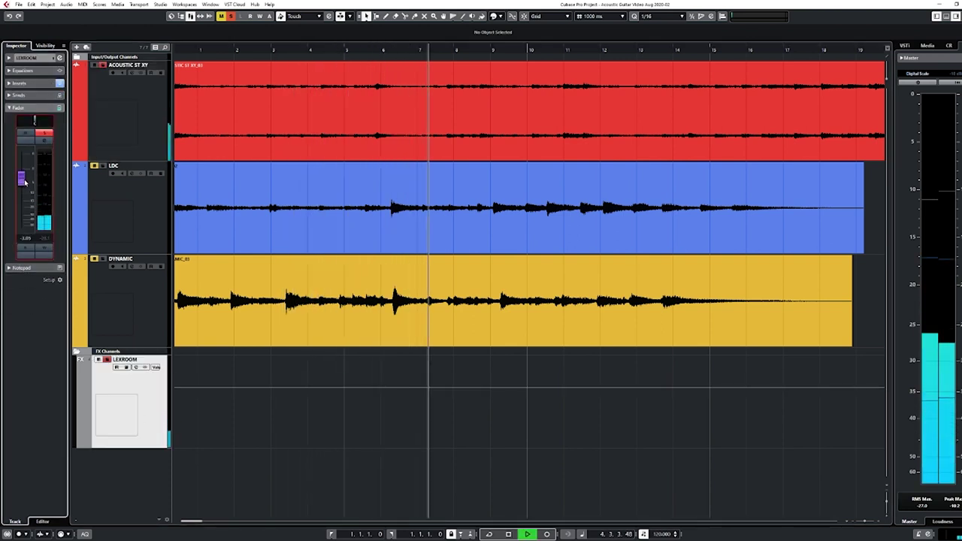
pyautogui.press('g')
pyautogui.press('g')
pyautogui.press('g')
pyautogui.press('h')
pyautogui.press('h')
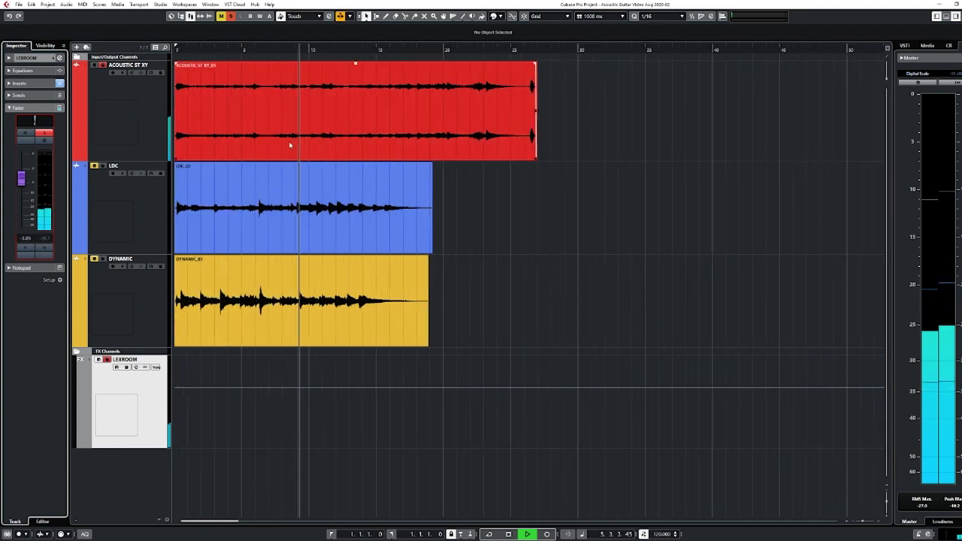
pyautogui.press('space')
pyautogui.click(384, 50)
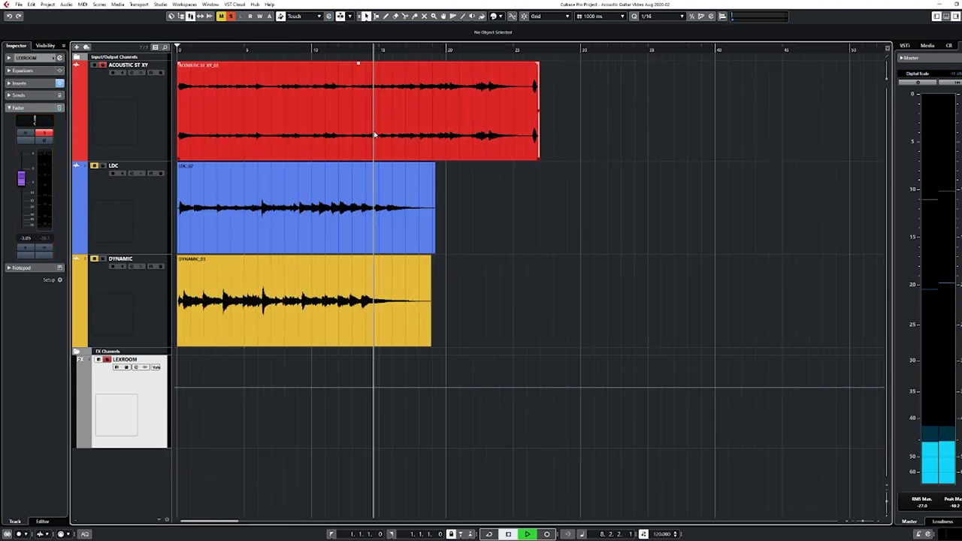
pyautogui.press('h')
pyautogui.press('space')
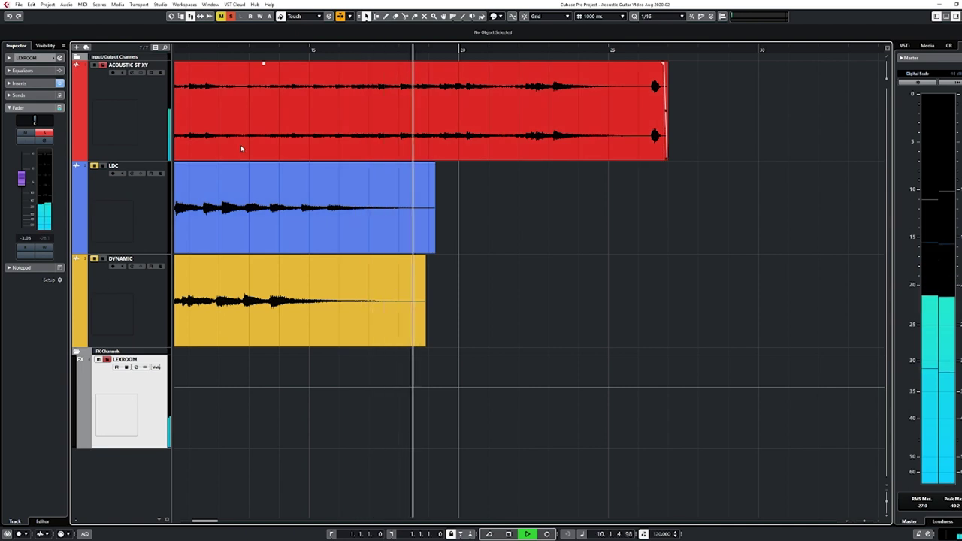
pyautogui.press('space')
# - Send the LDC track to LEXROOM at 0.00 dB and audition it from around bar 10
pyautogui.click(132, 211)
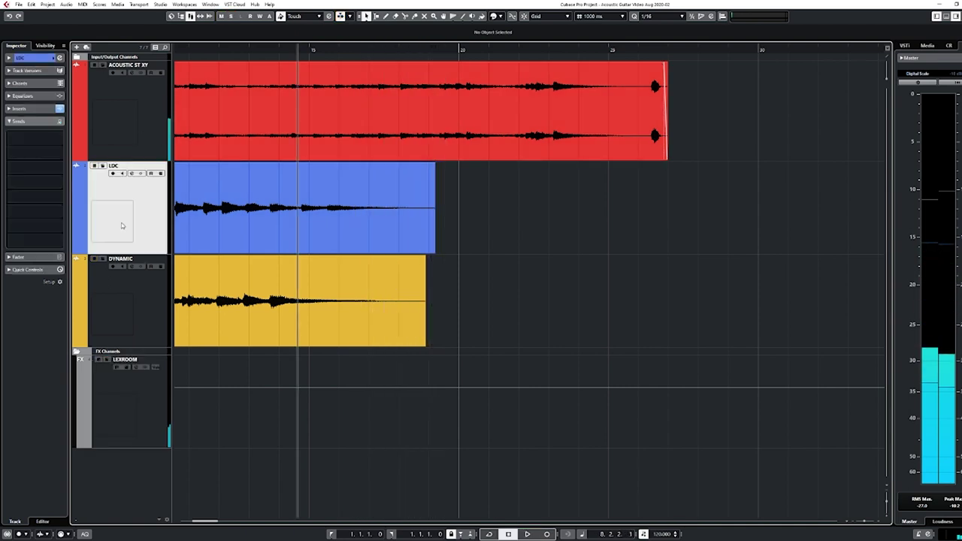
pyautogui.scroll(-2, 418, 113)
pyautogui.click(263, 50)
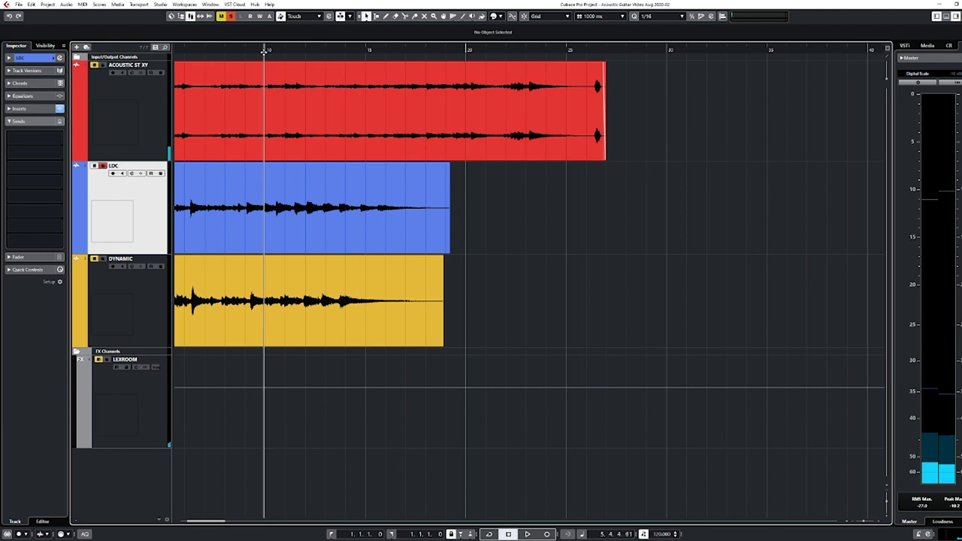
pyautogui.scroll(1, 264, 112)
pyautogui.click(49, 142)
pyautogui.click(31, 162)
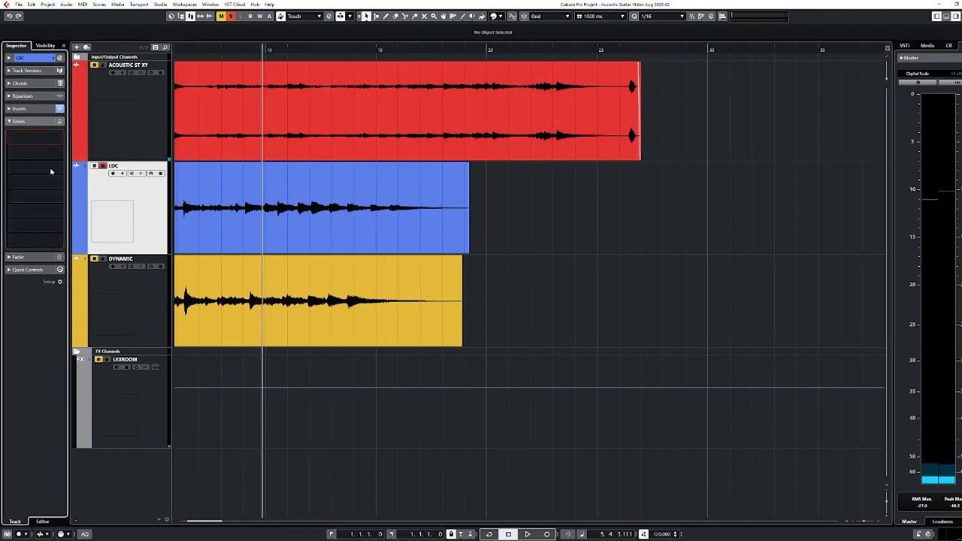
pyautogui.press('space')
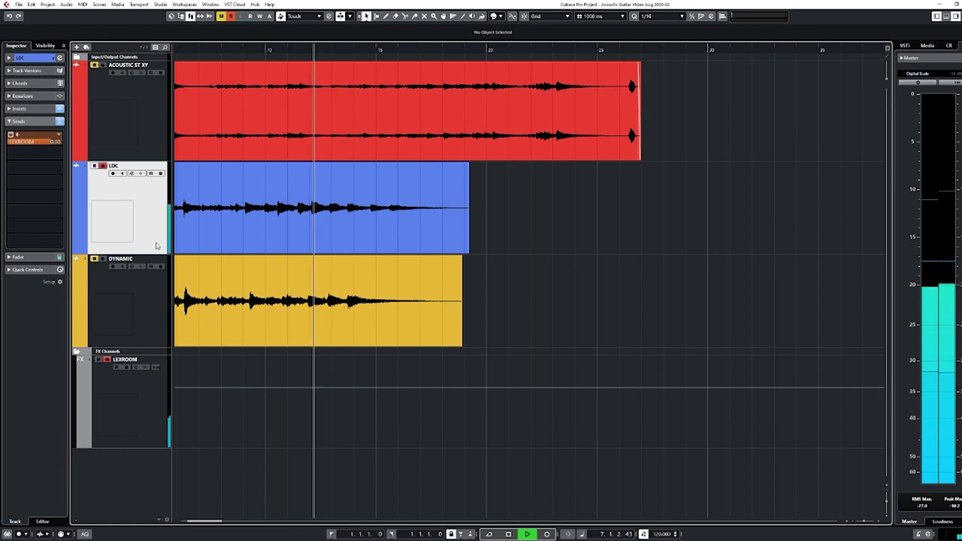
pyautogui.press('space')
pyautogui.click(23, 108)
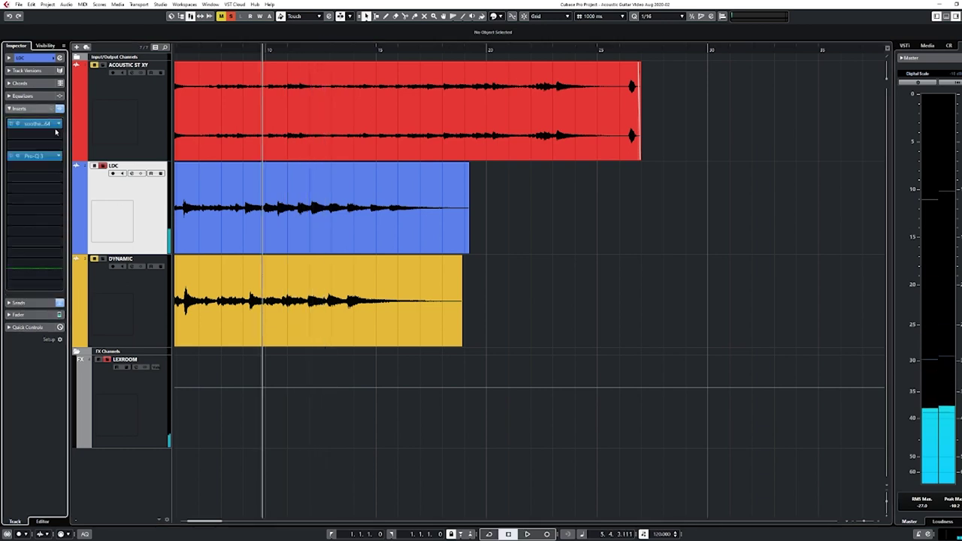
pyautogui.click(58, 180)
# - Load Leapwing StageOne into an empty LDC insert slot via a 'stage' search
pyautogui.click(58, 178)
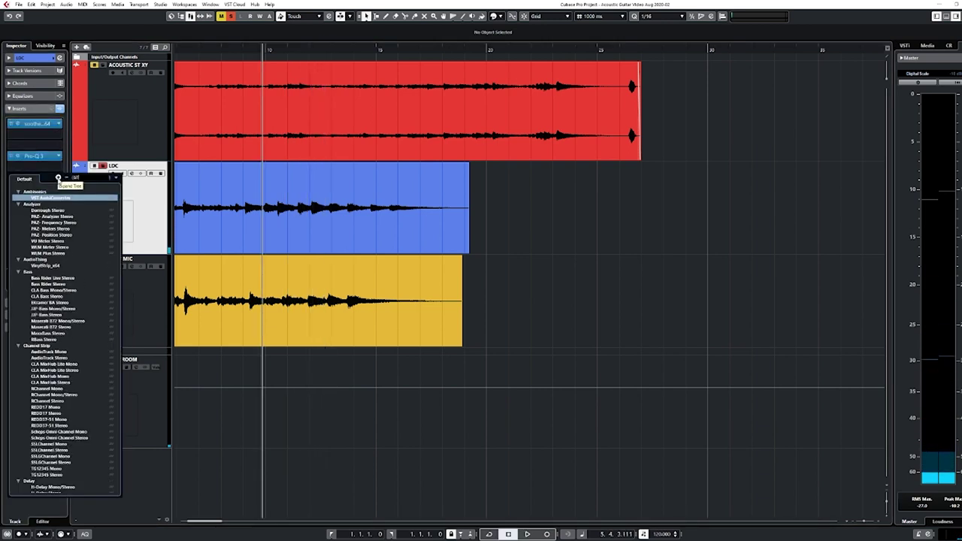
pyautogui.write('stage')
pyautogui.press('Escape')
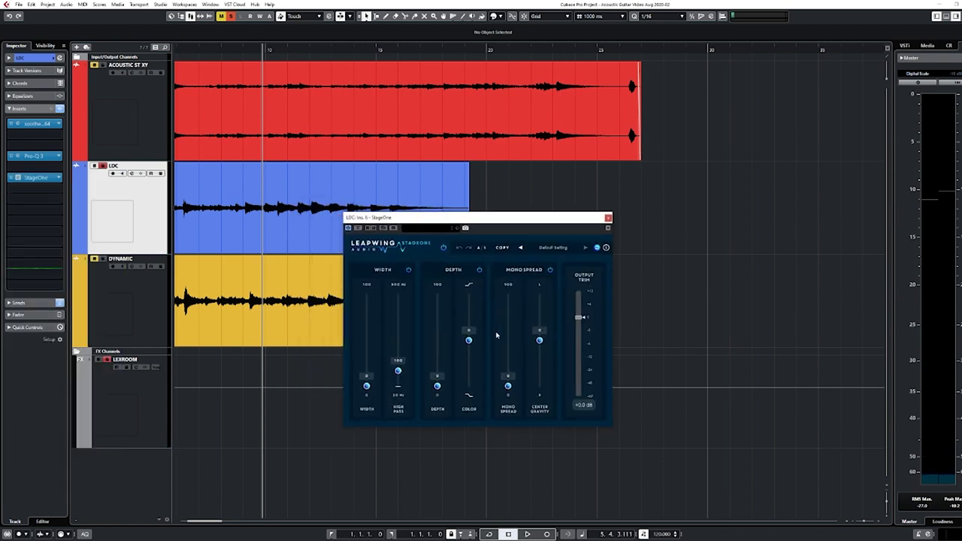
pyautogui.moveTo(510, 218); pyautogui.dragTo(605, 192)
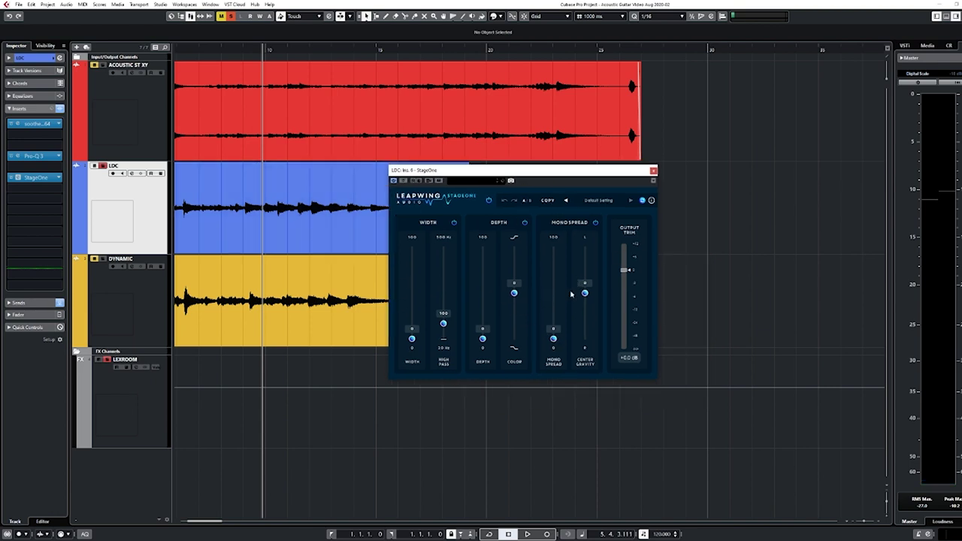
# - Set StageOne's Mono Spread to 67 during playback and close its window
pyautogui.press('space')
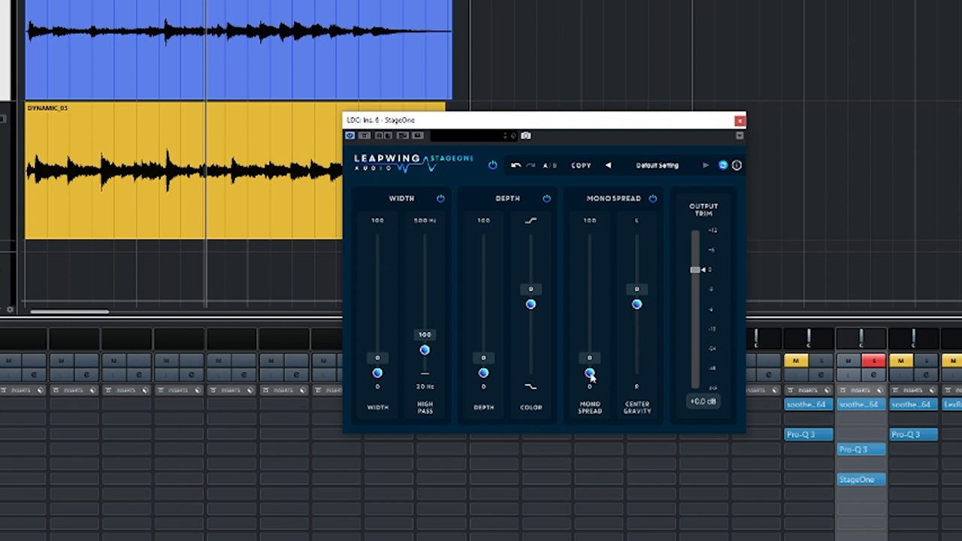
pyautogui.moveTo(591, 376); pyautogui.dragTo(594, 265)
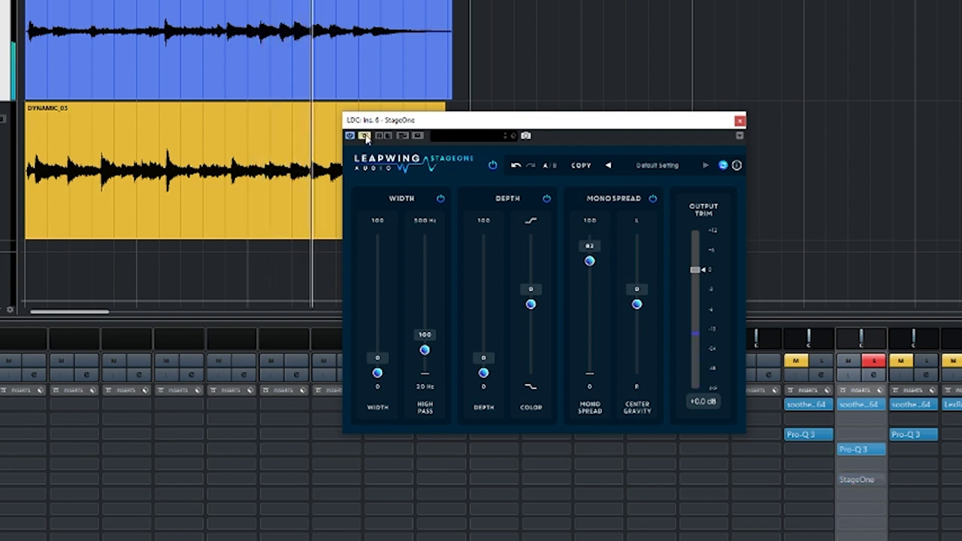
pyautogui.moveTo(589, 261); pyautogui.dragTo(591, 283)
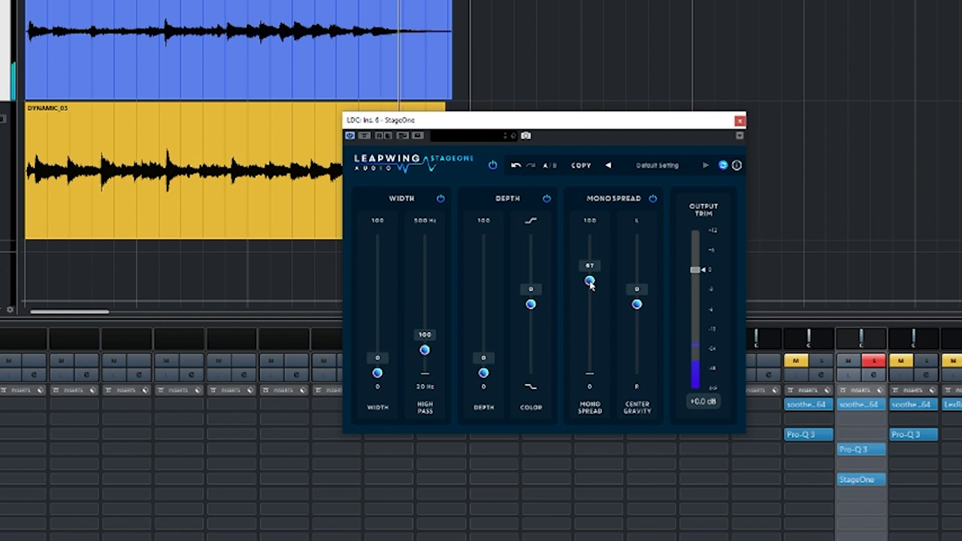
pyautogui.press('space')
pyautogui.click(740, 120)
pyautogui.click(204, 149)
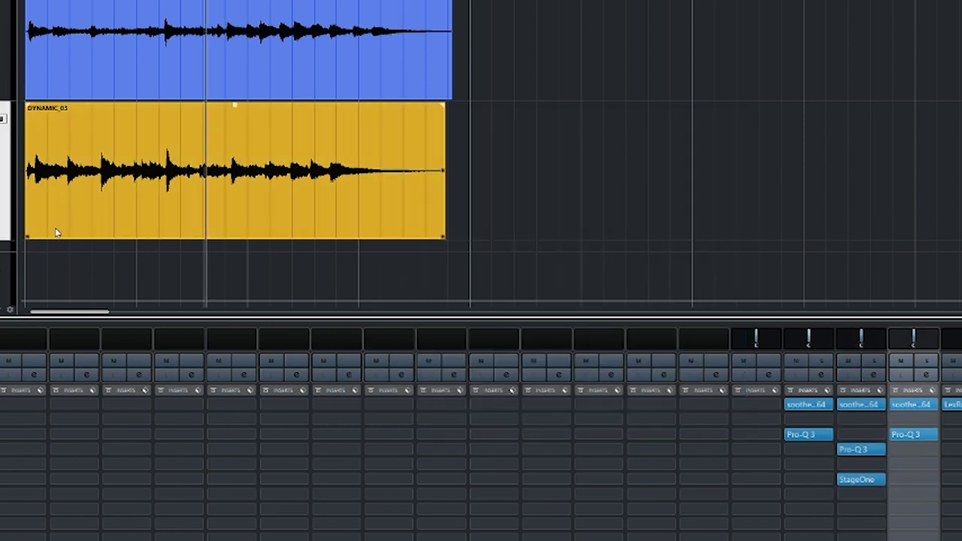
# - Clear the event selection, solo DYNAMIC, and play while switching between the LDC and DYNAMIC events
pyautogui.click(164, 37)
pyautogui.click(257, 253)
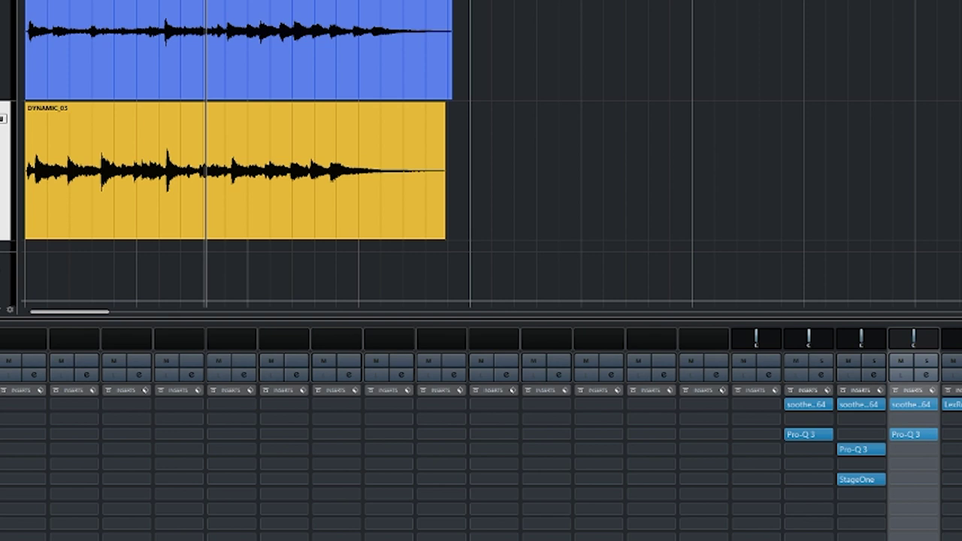
pyautogui.press('s')
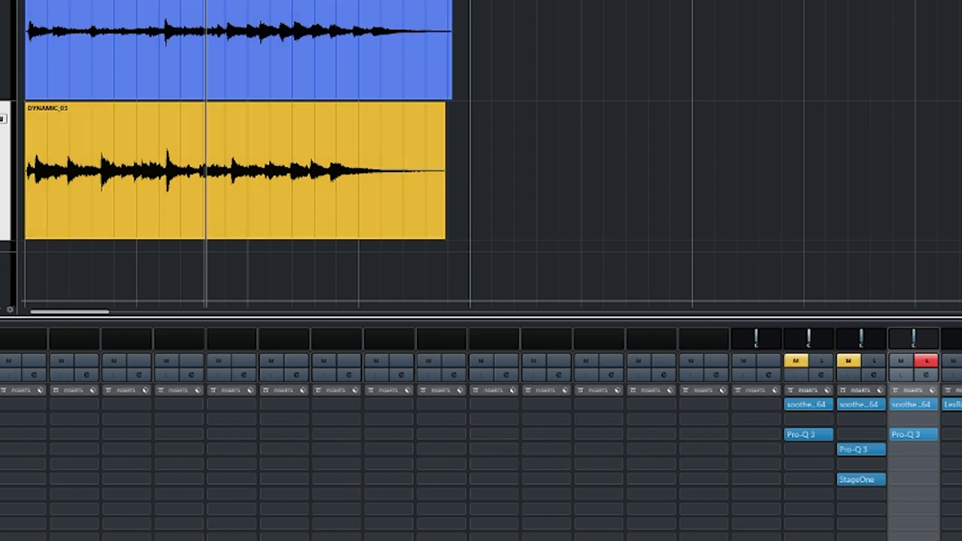
pyautogui.click(168, 80)
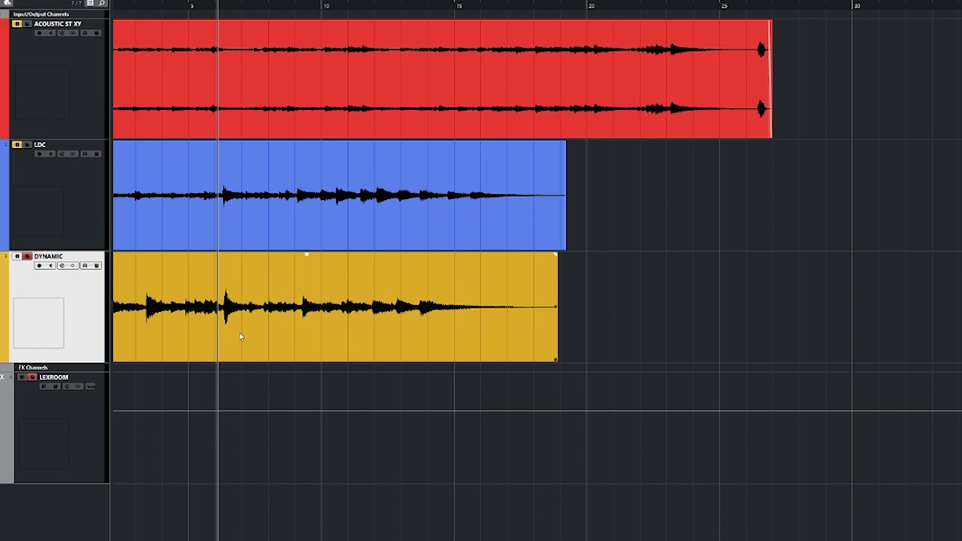
pyautogui.click(213, 196)
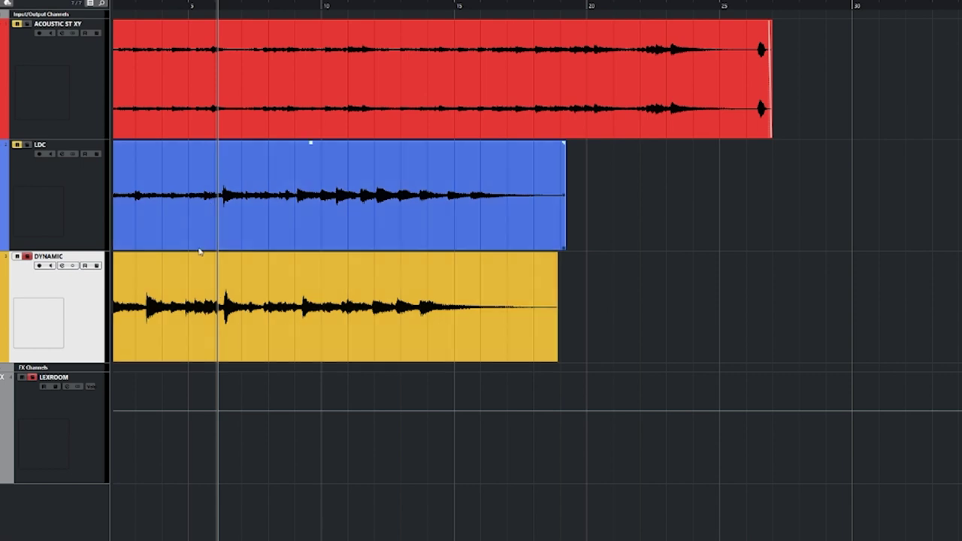
pyautogui.click(260, 332)
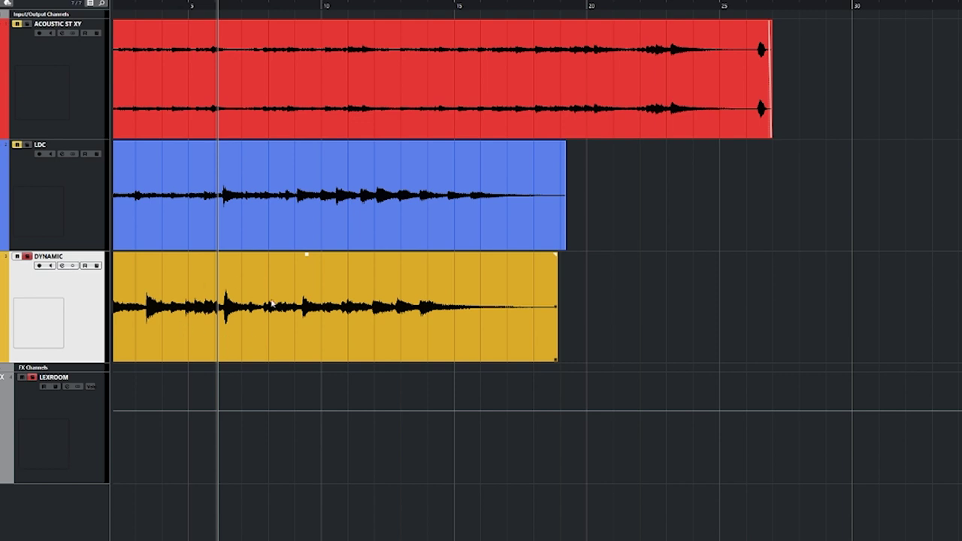
pyautogui.click(158, 180)
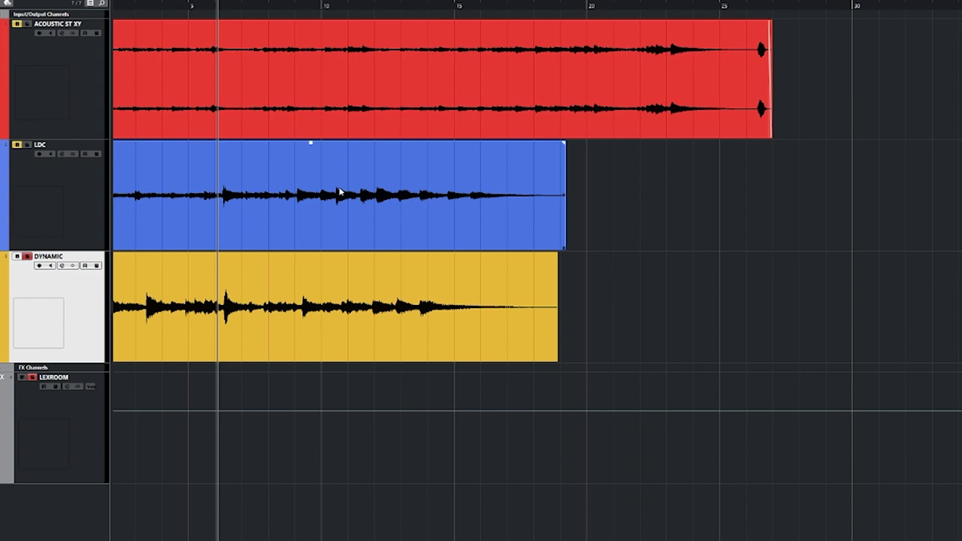
pyautogui.click(272, 346)
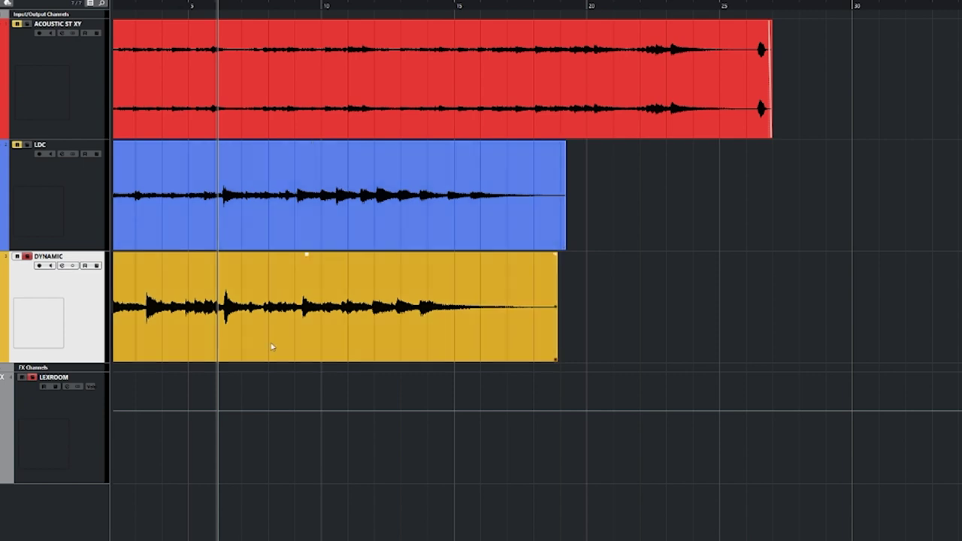